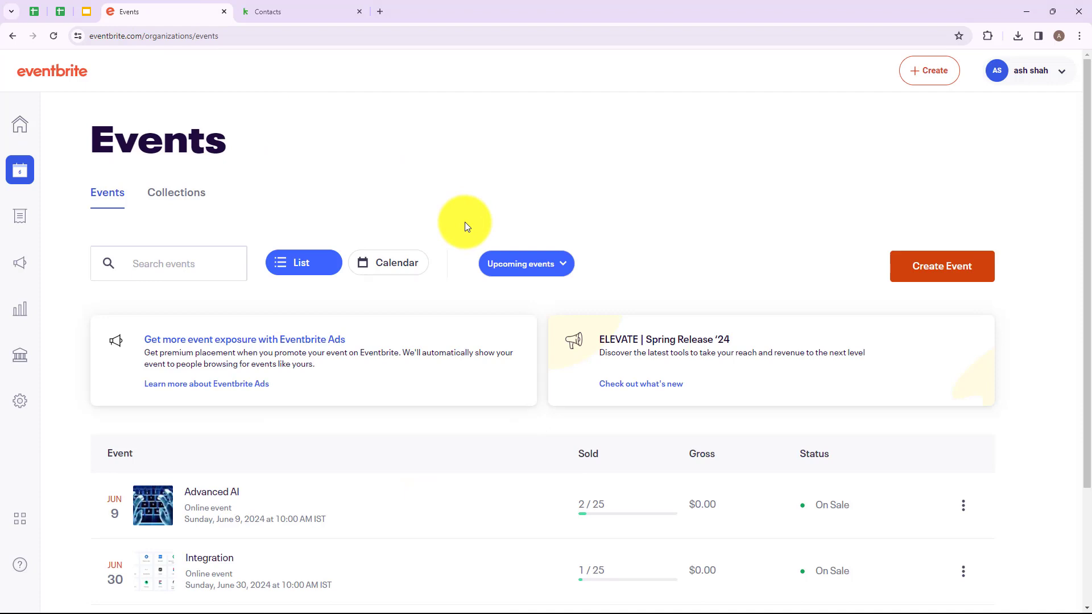
- Go to pabbly.com/connect in a new browser tab
left_click(287, 7)
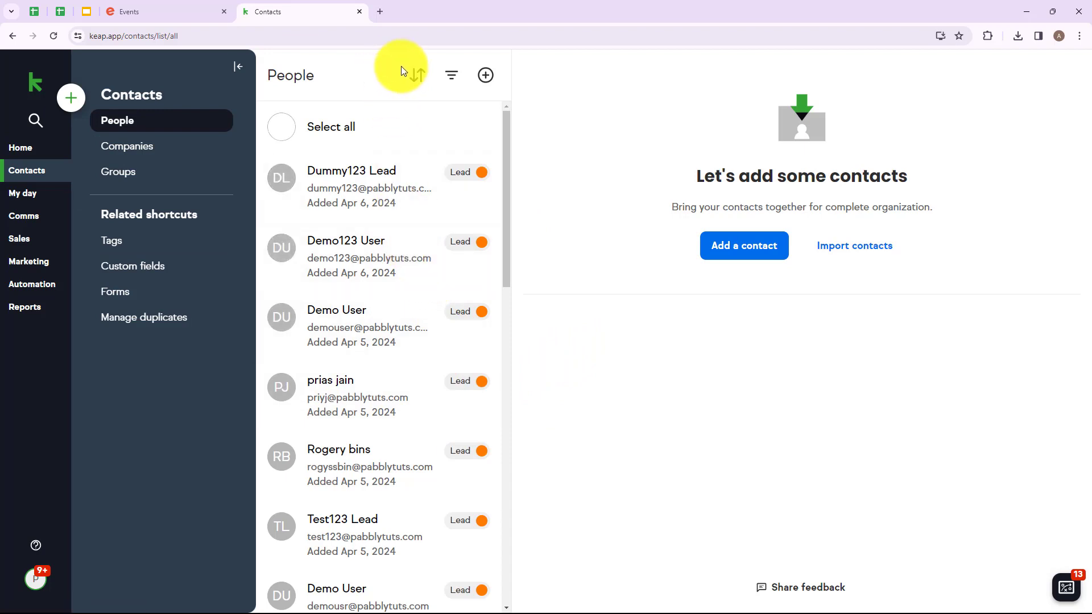
left_click(377, 11)
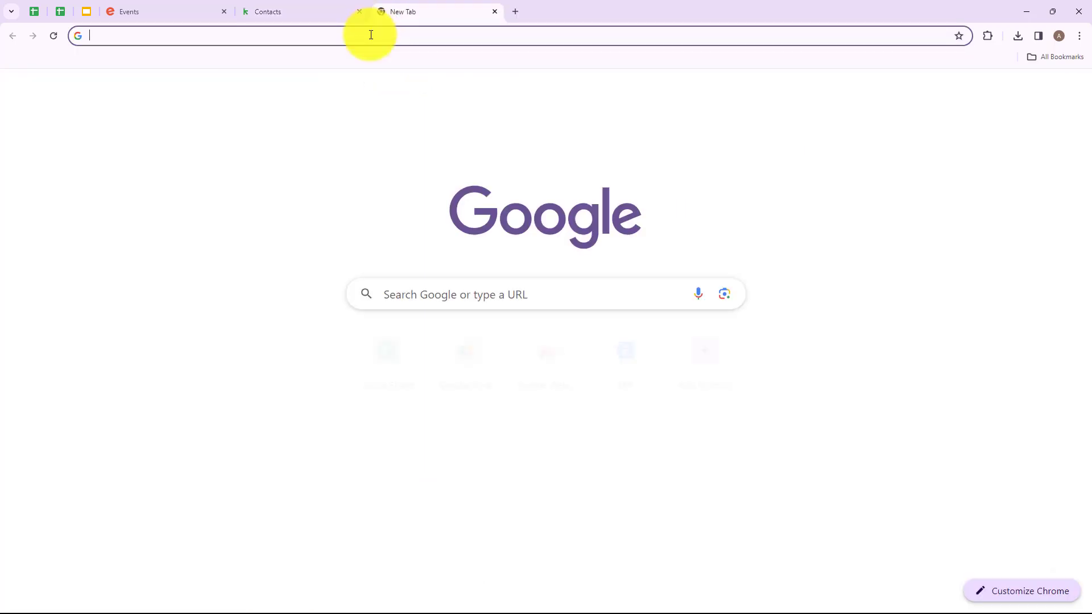
left_click(370, 35)
type("pabbly")
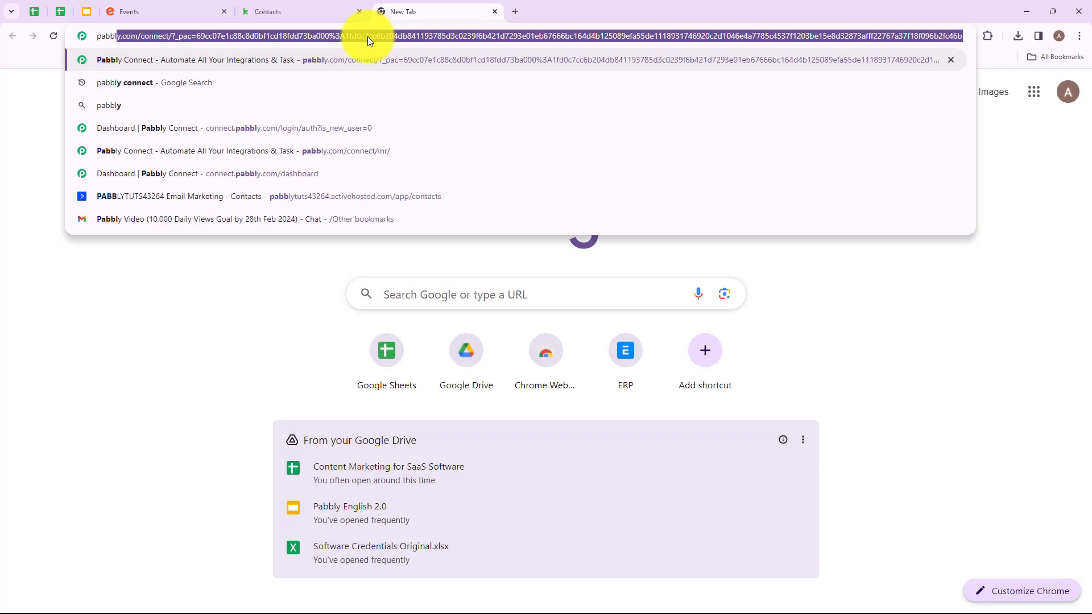
type(".com")
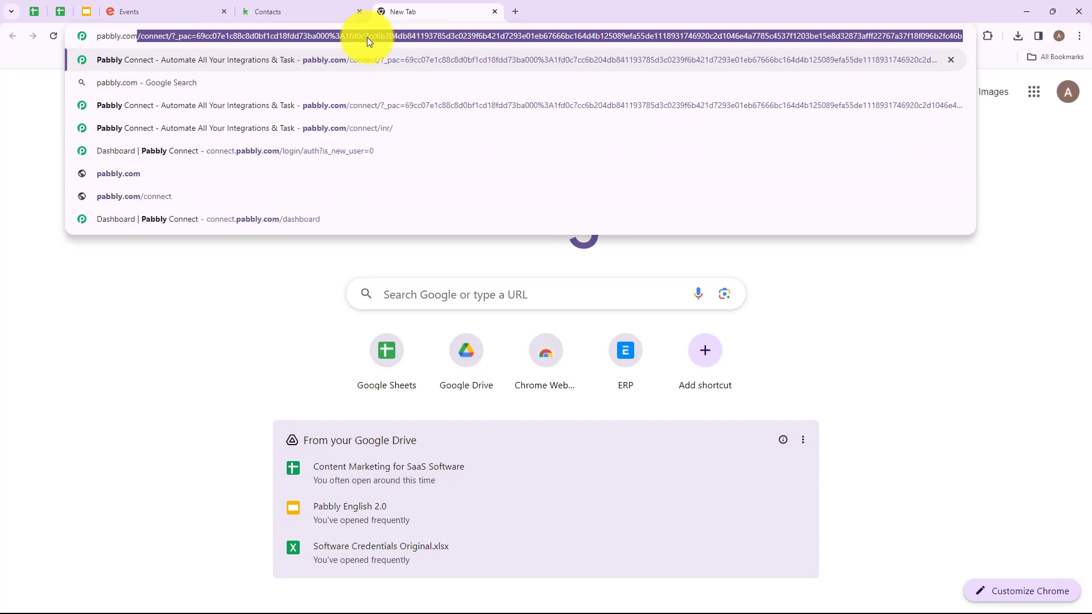
type("/connect")
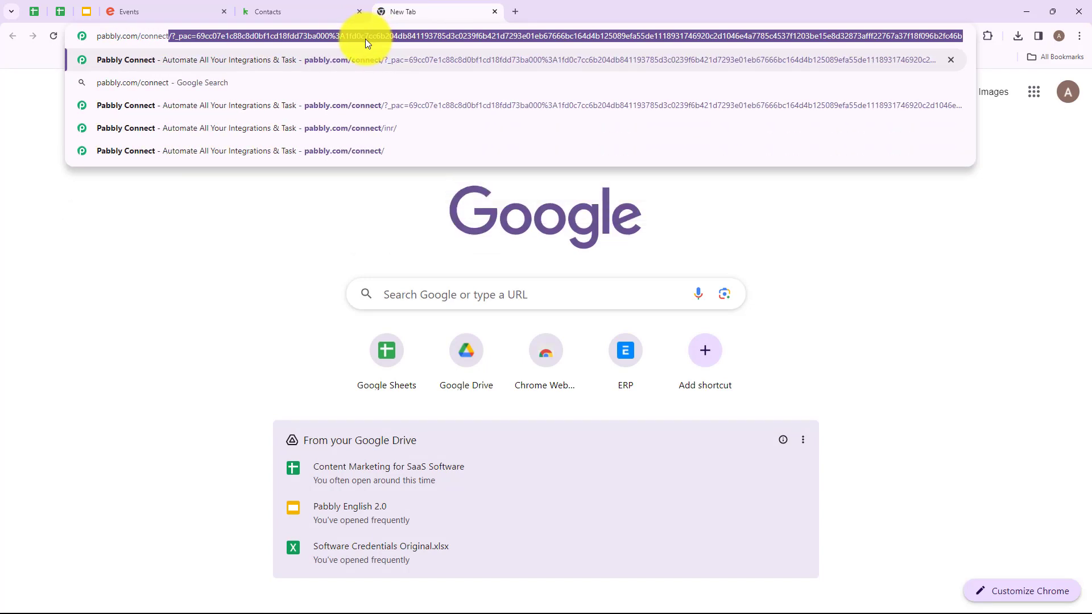
key("Return")
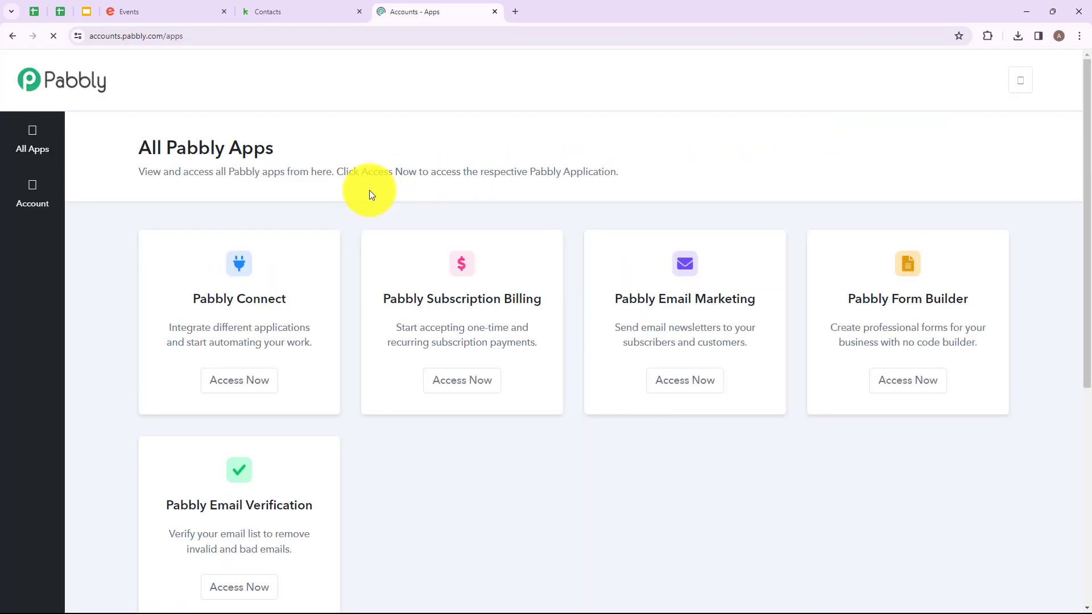
- Access Pabbly Connect from the All Pabbly Apps page to reach its dashboard
left_click_drag(139, 147, 280, 151)
left_click(286, 149)
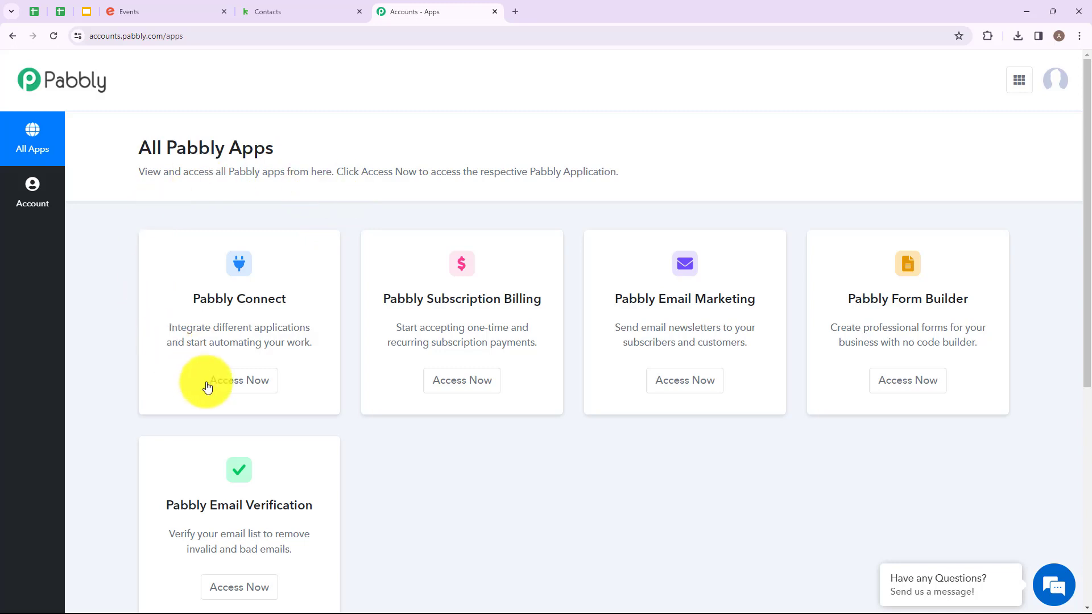
left_click(245, 385)
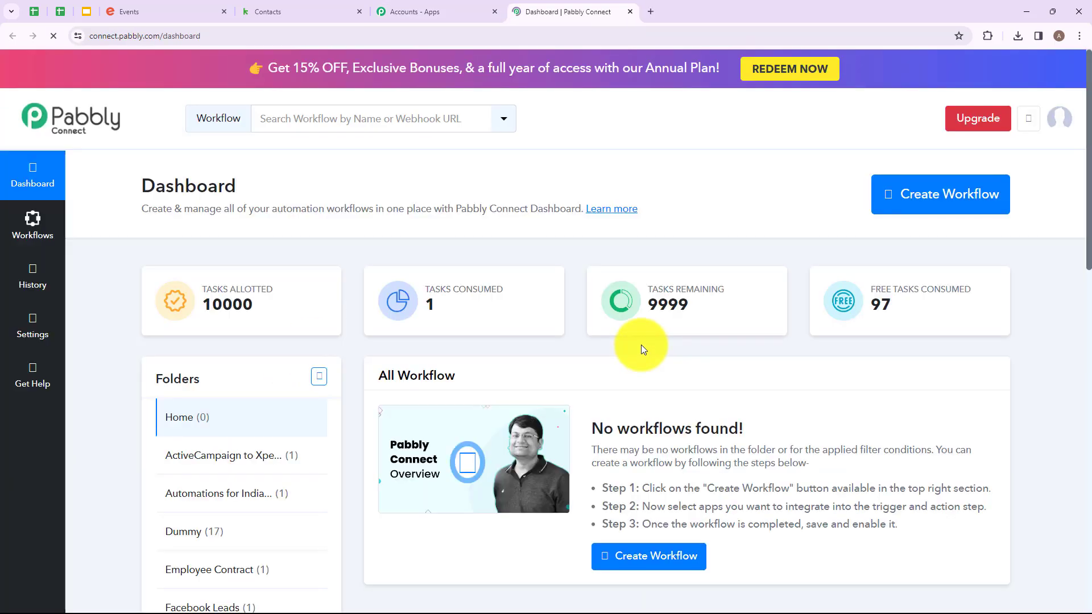
left_click_drag(146, 187, 257, 189)
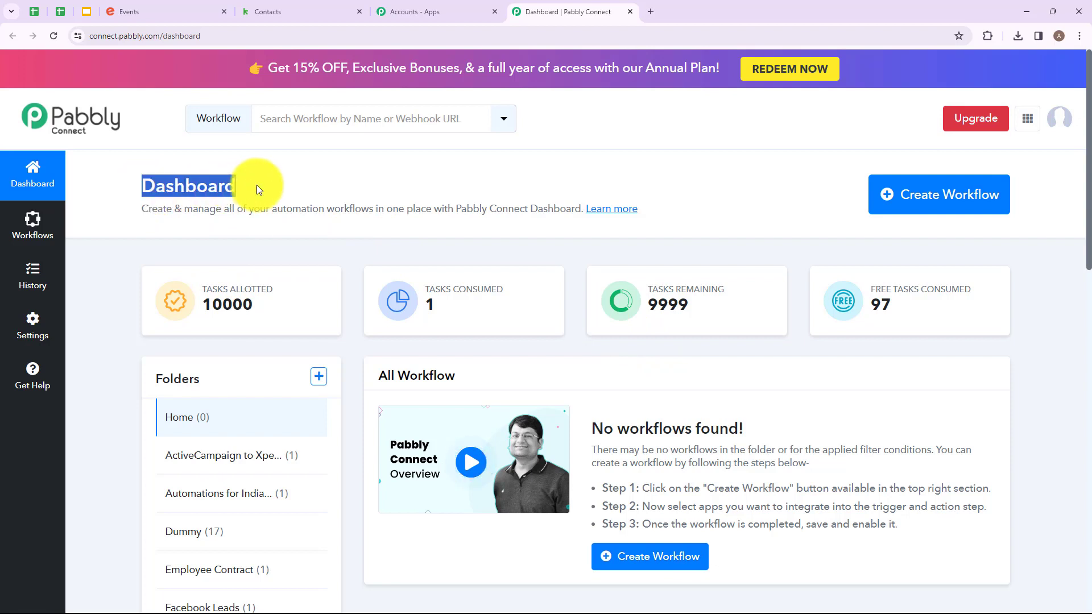
left_click(272, 186)
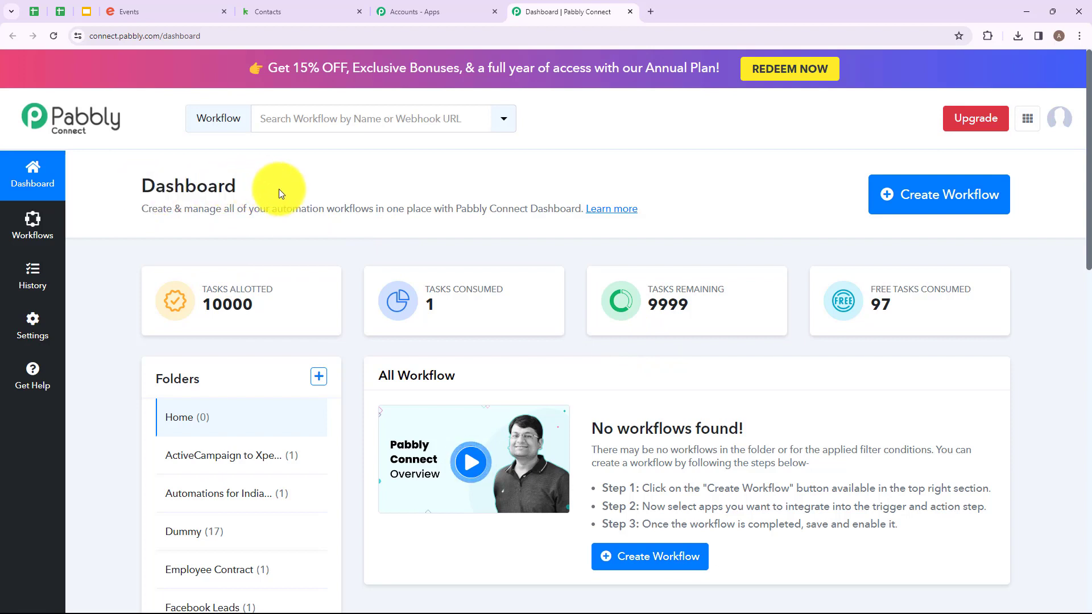
- Create a folder named "Eventbrite to Keap" with no parent folder and show its workflows
left_click(319, 377)
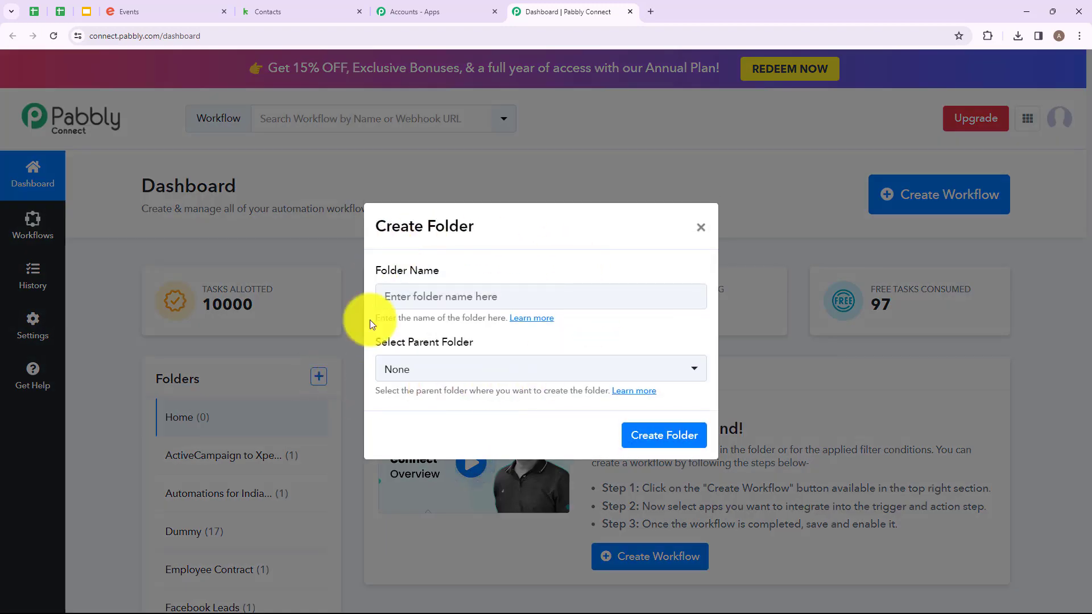
left_click(580, 300)
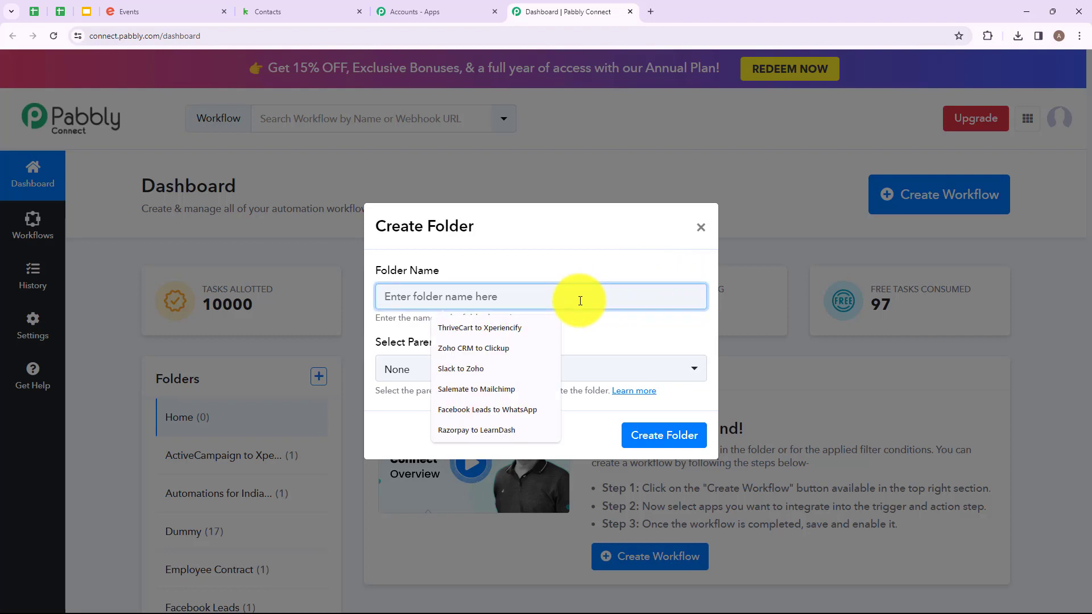
type("E")
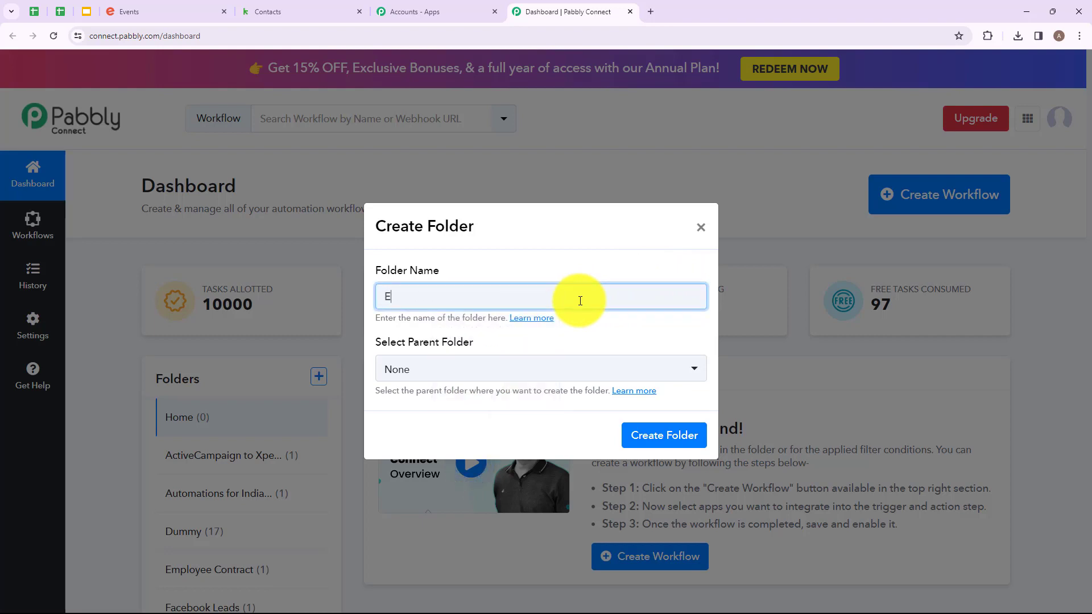
type("v")
left_click_drag(383, 296, 488, 297)
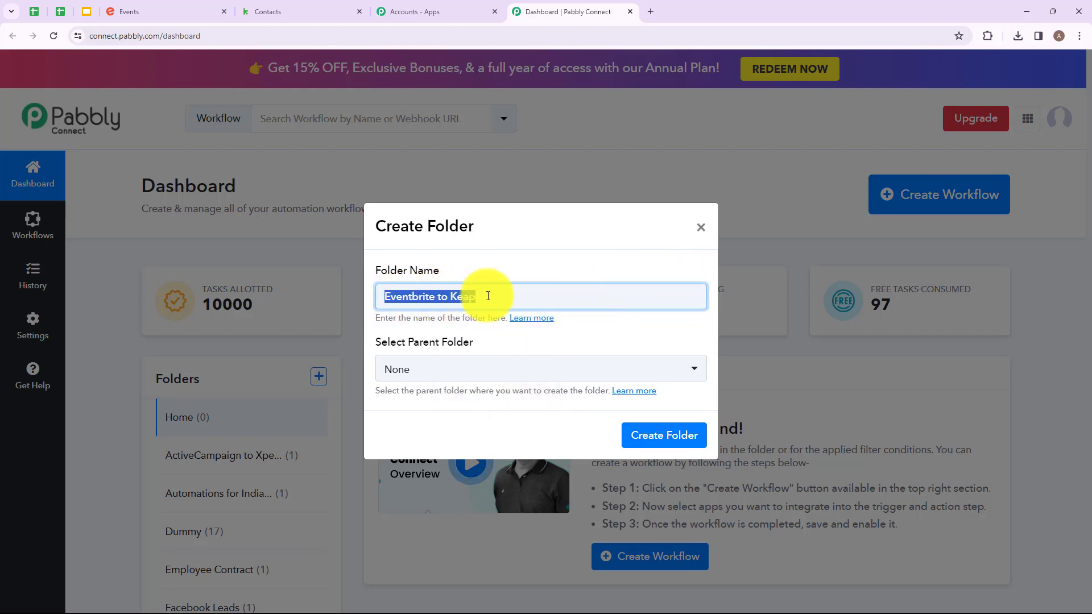
left_click(498, 297)
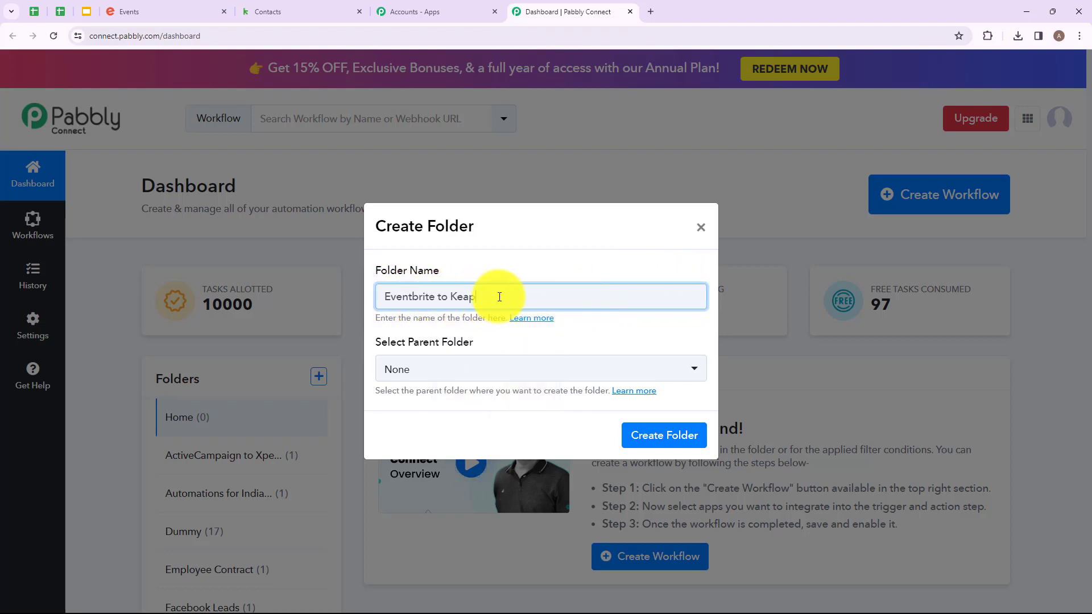
left_click(663, 444)
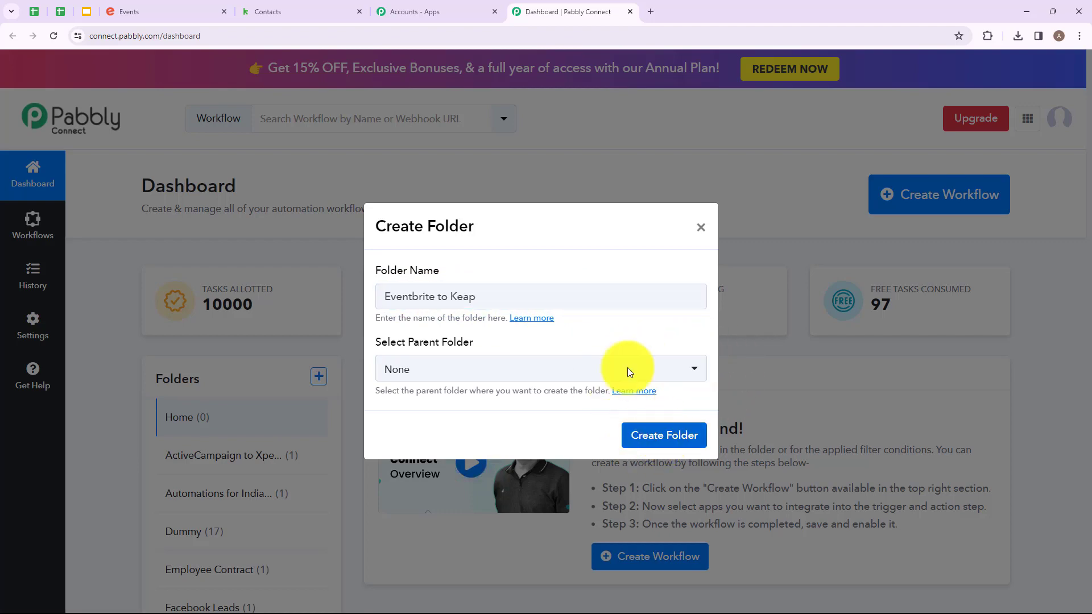
scroll(238, 449, "down", 2)
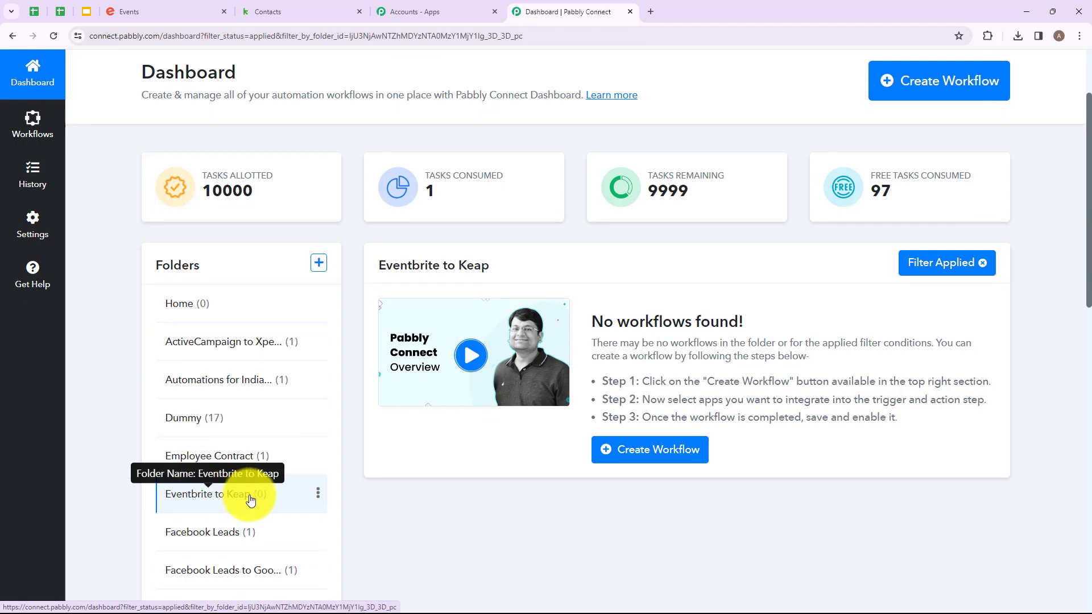
scroll(292, 495, "up", 2)
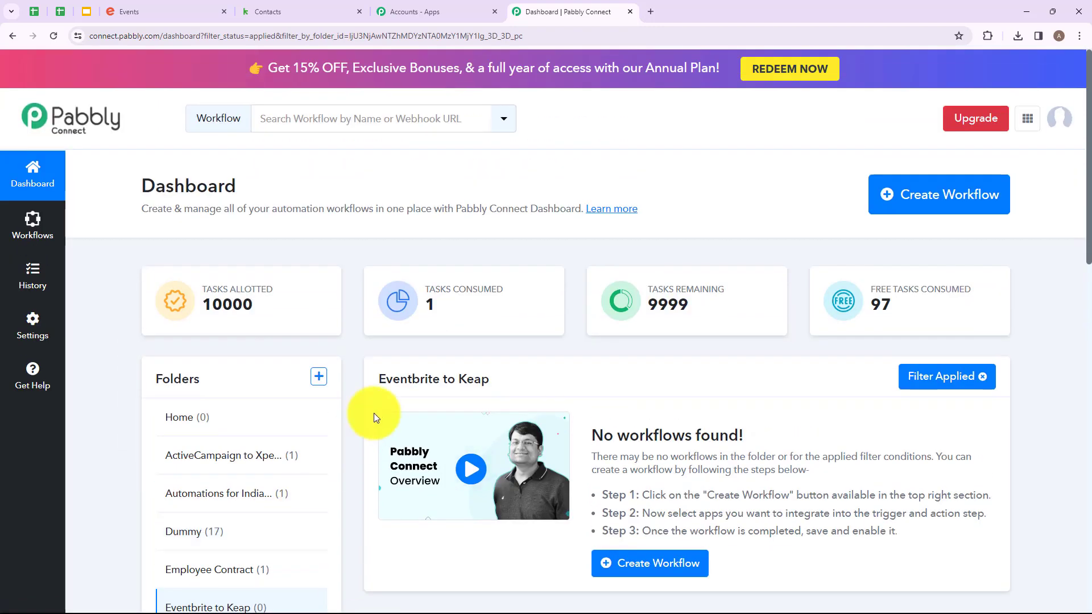
- Create a workflow named "Create Keap Contact for Eventbrite Attendee" in the Eventbrite to Keap folder
left_click(940, 186)
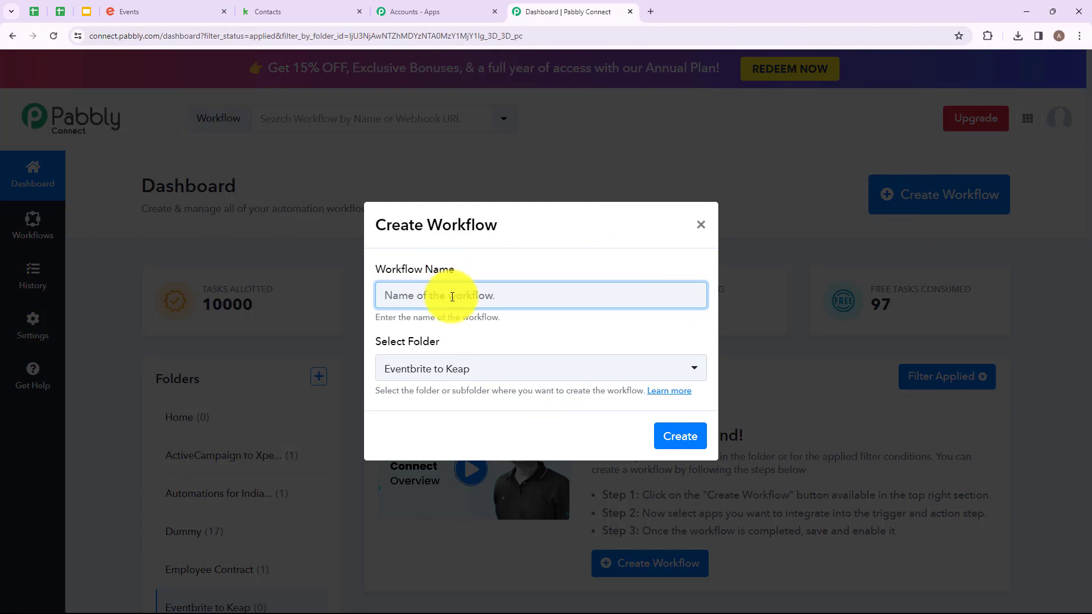
type("Create Keap Contact for Eventbrite Attendee")
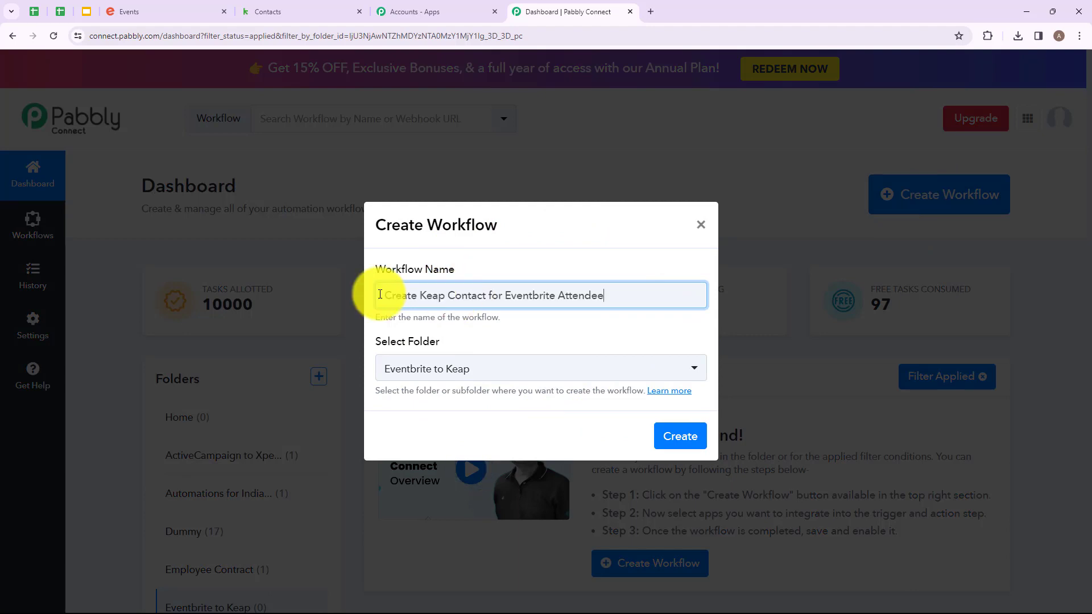
left_click_drag(379, 291, 618, 293)
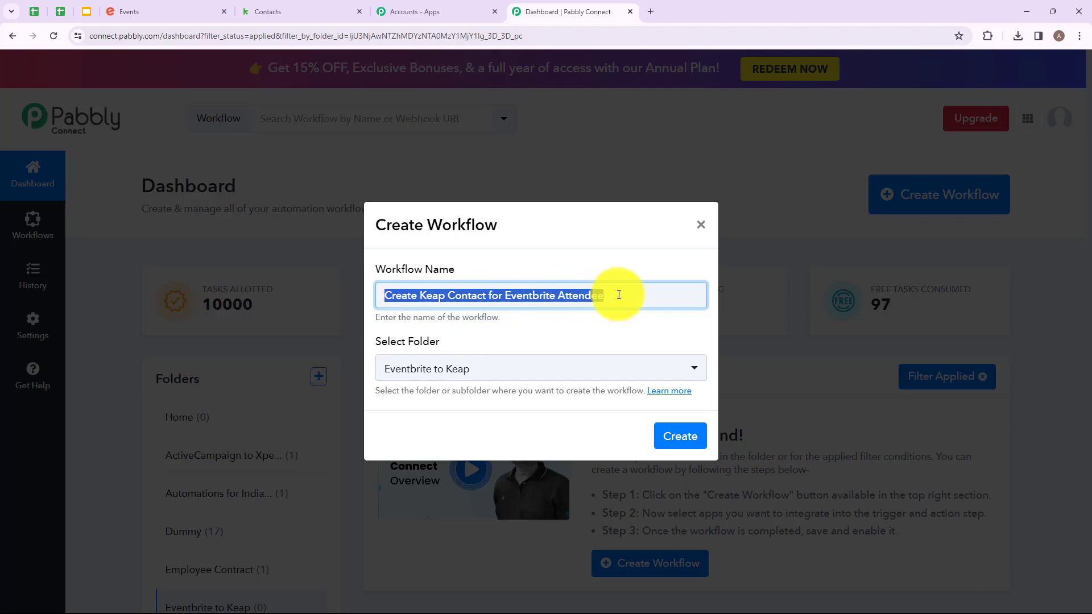
left_click(625, 295)
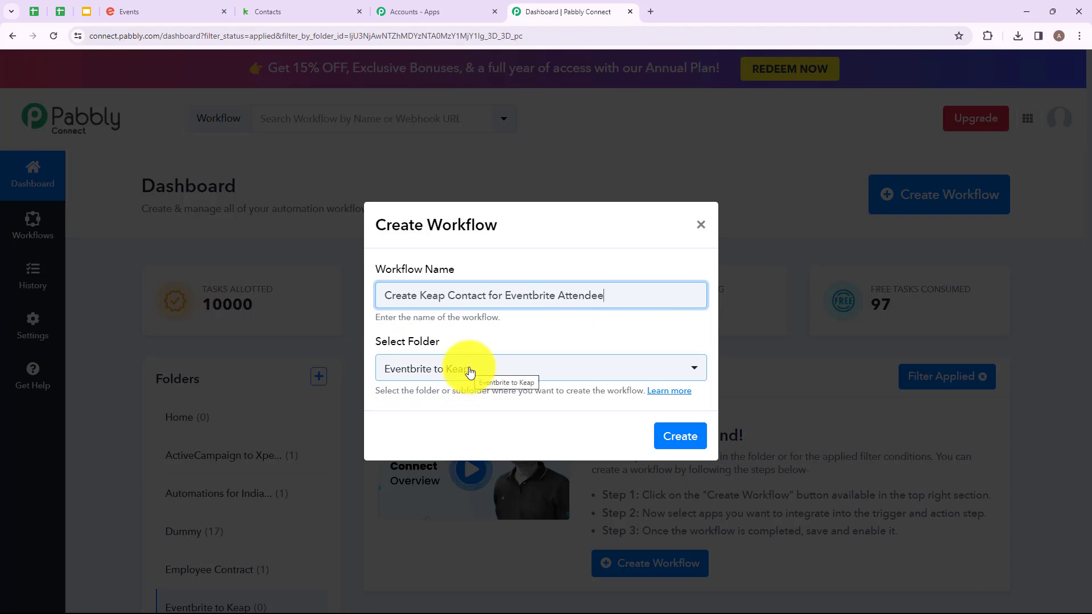
left_click(696, 373)
scroll(568, 227, "down", 10)
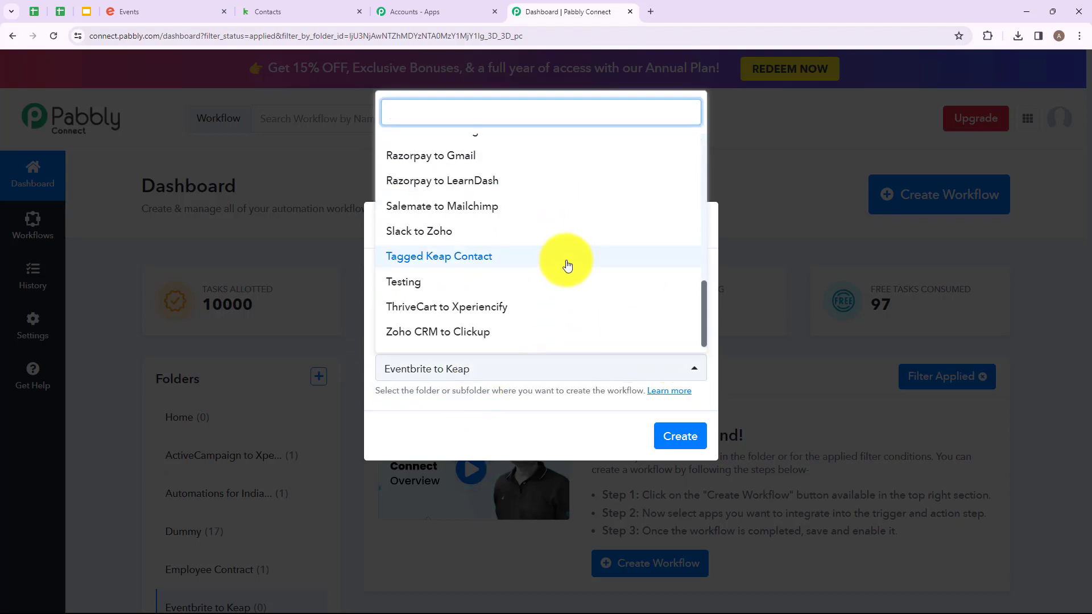
left_click(540, 379)
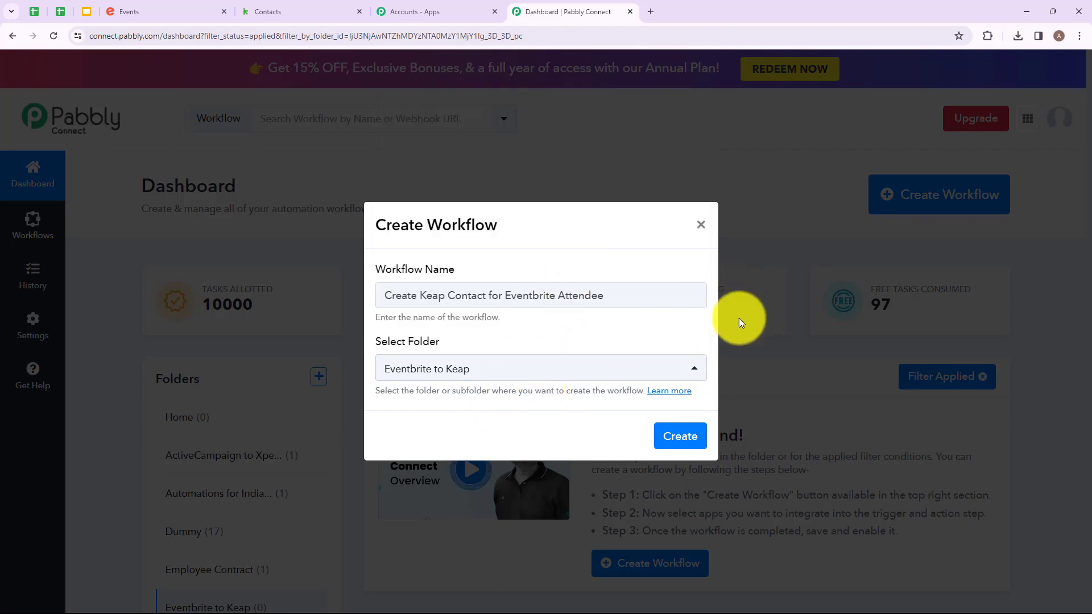
left_click(677, 437)
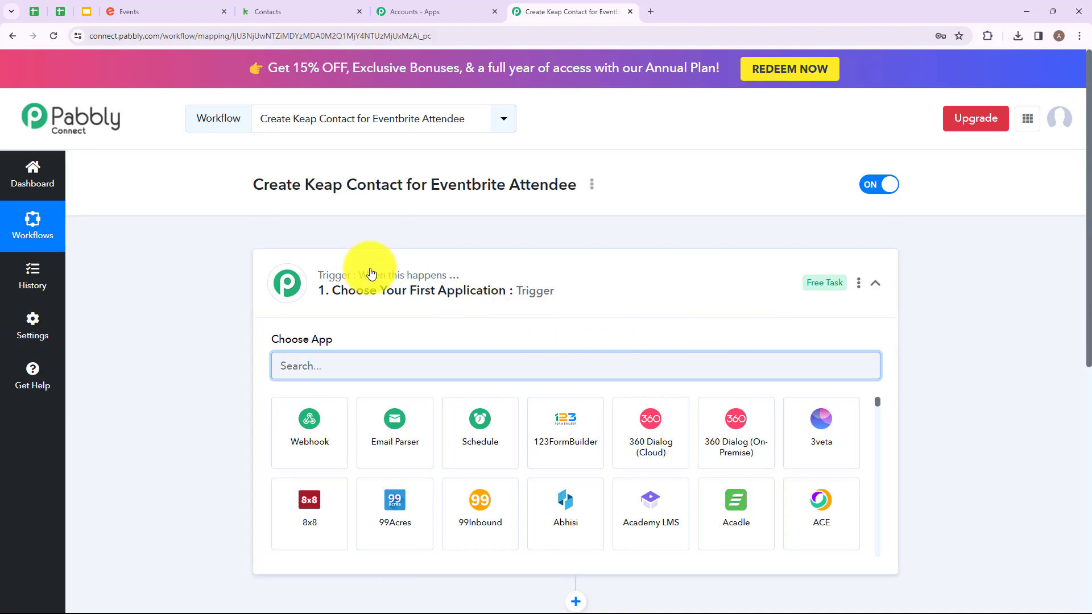
- Set Eventbrite as the workflow's trigger app with New Order (All Events) as the trigger event
left_click(512, 269)
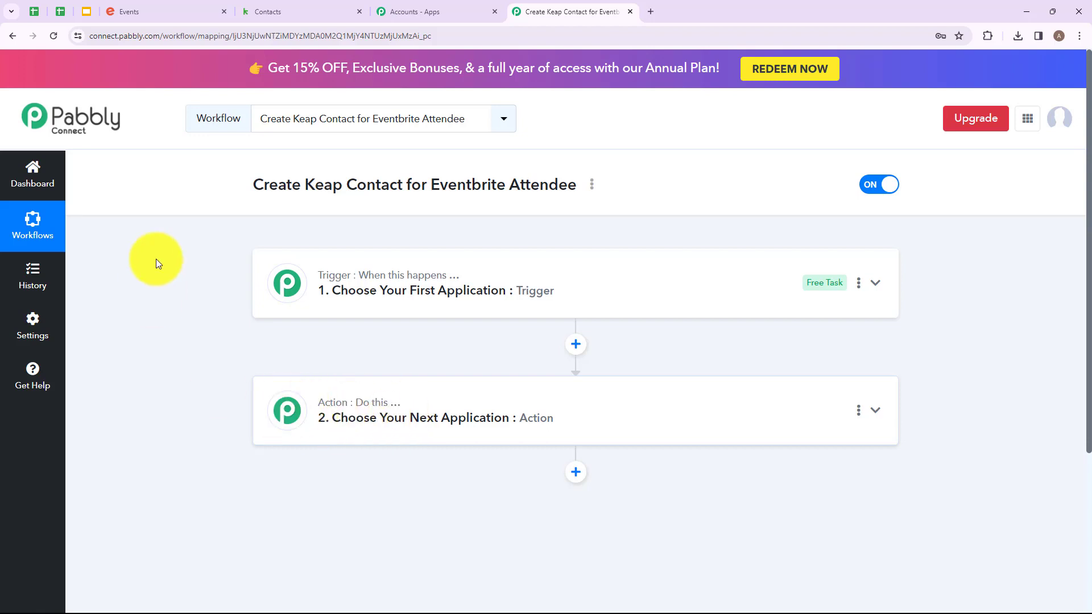
left_click(421, 275)
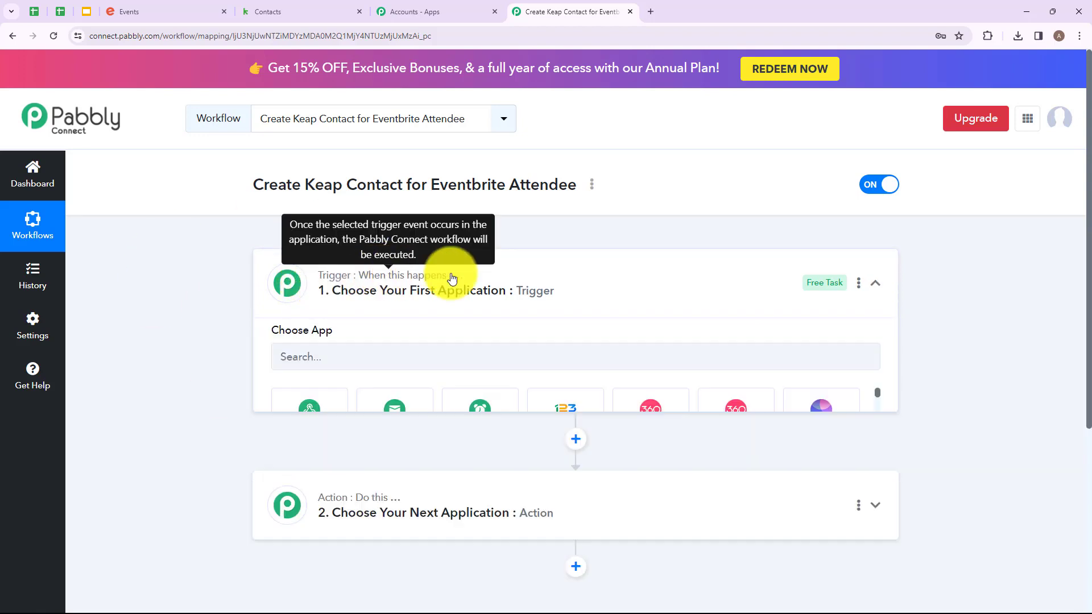
left_click(521, 364)
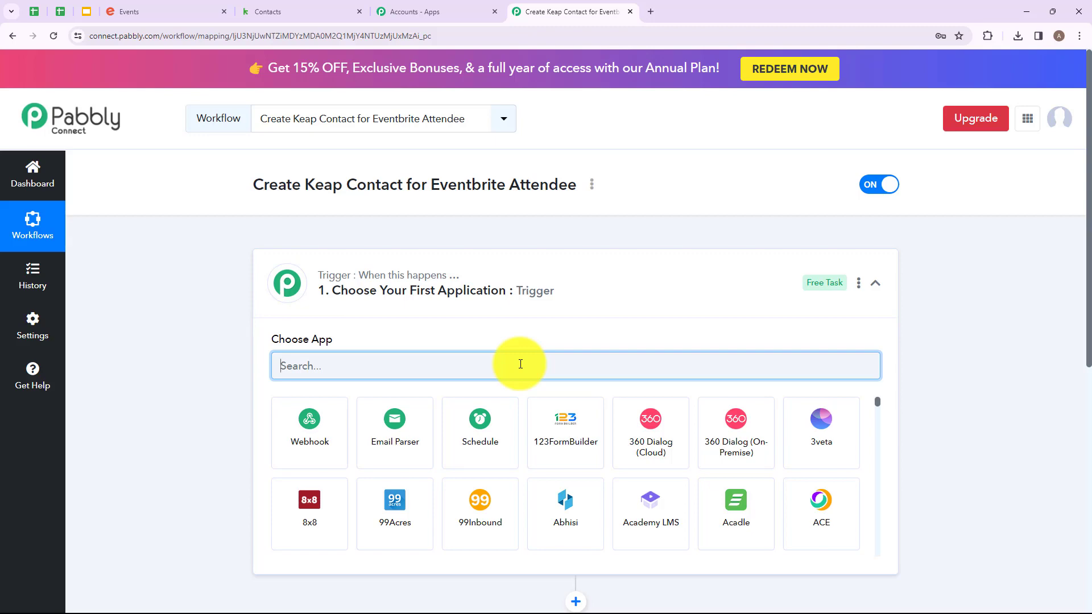
type("Eventb")
left_click(316, 417)
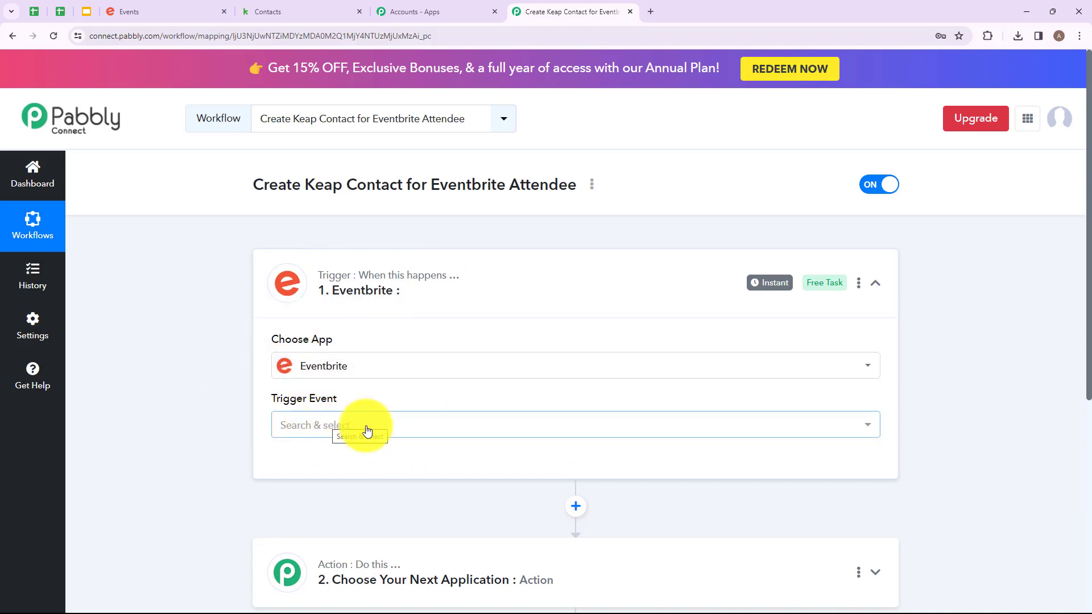
left_click(460, 429)
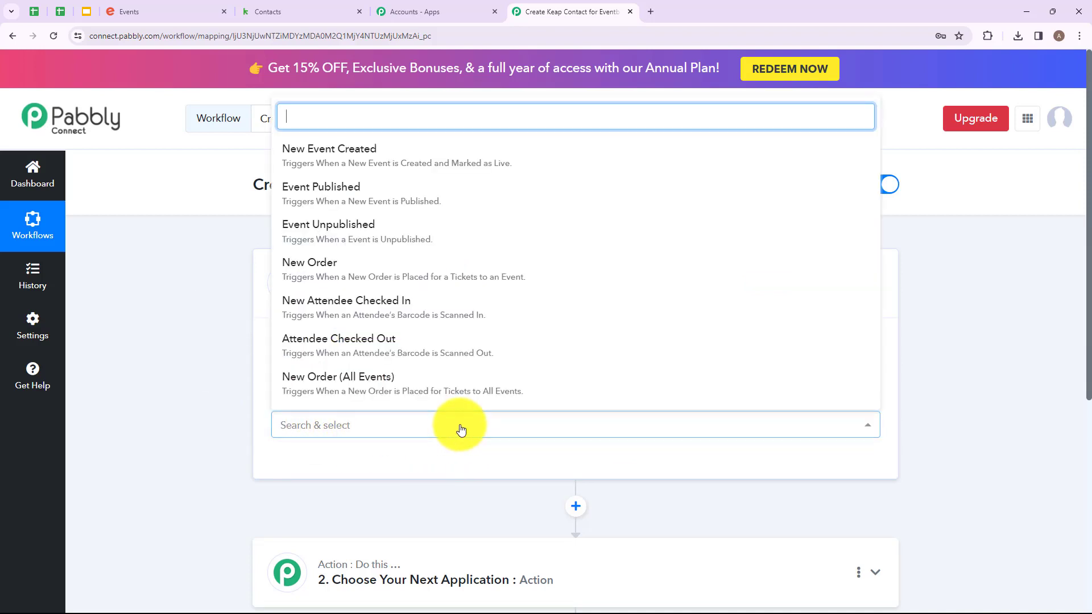
scroll(422, 203, "down", 5)
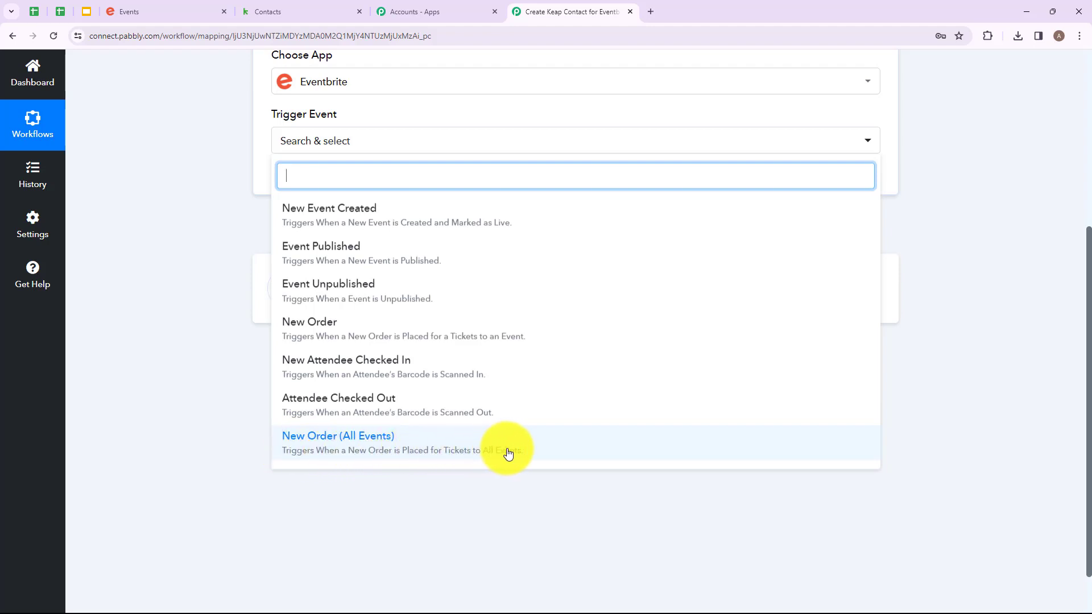
left_click(426, 438)
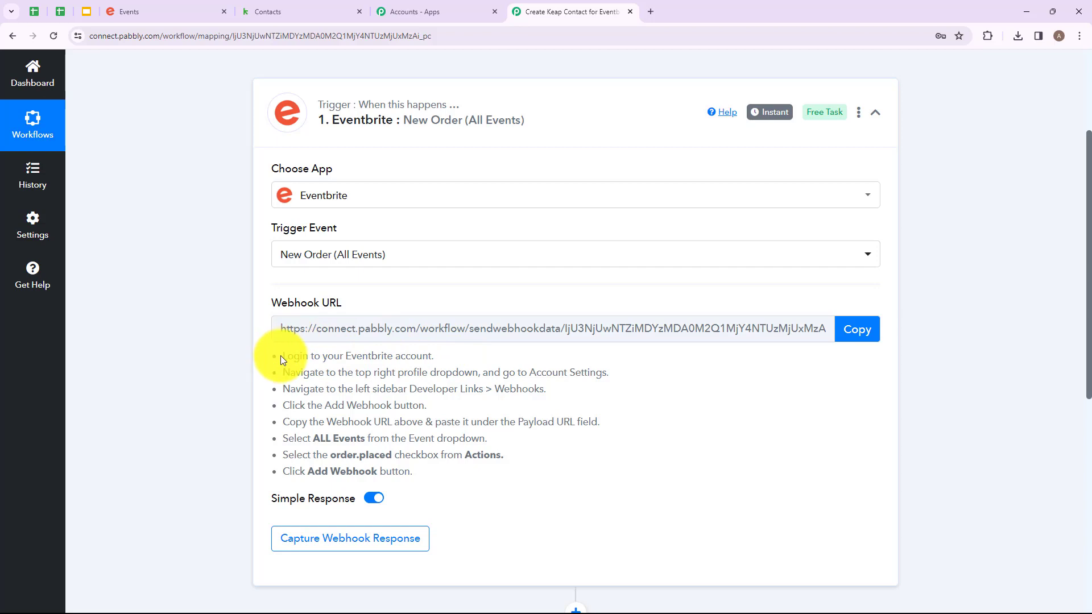
- Review the Eventbrite webhook setup instructions and copy the trigger's webhook URL
left_click_drag(281, 354, 482, 473)
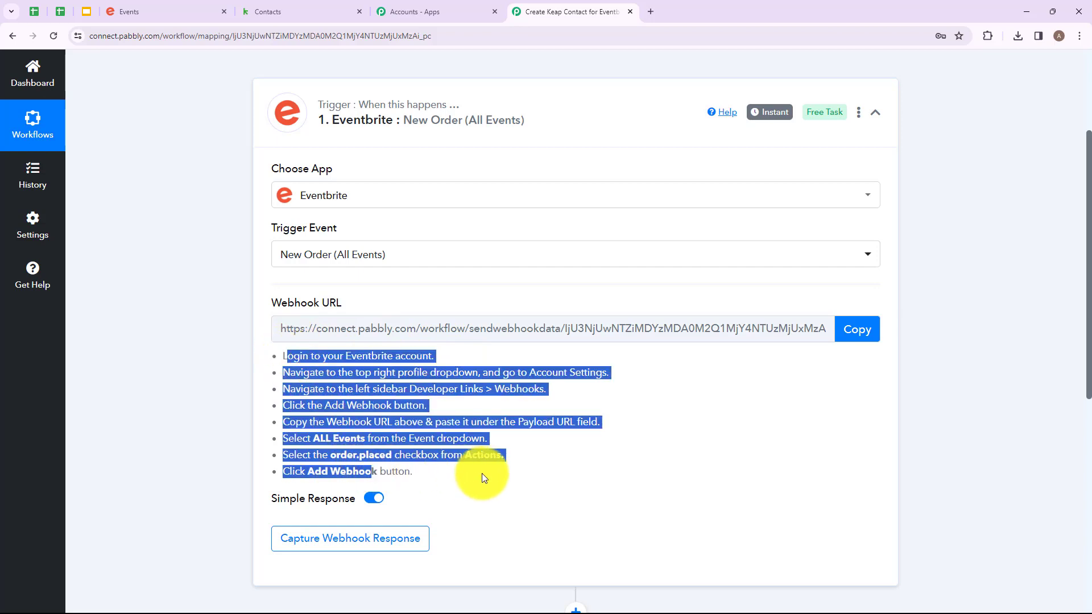
left_click(483, 473)
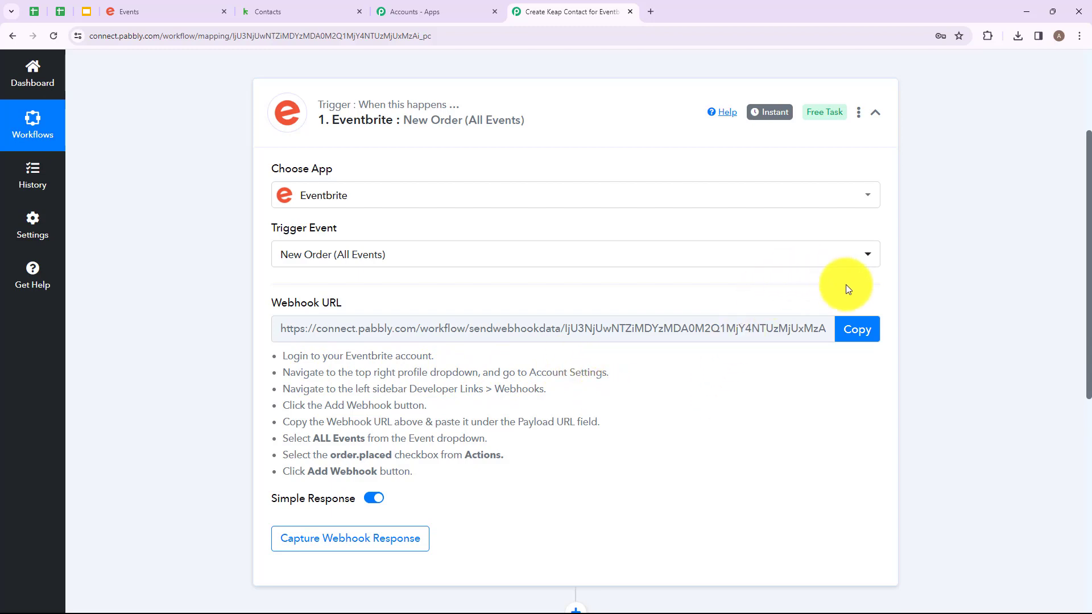
left_click(858, 333)
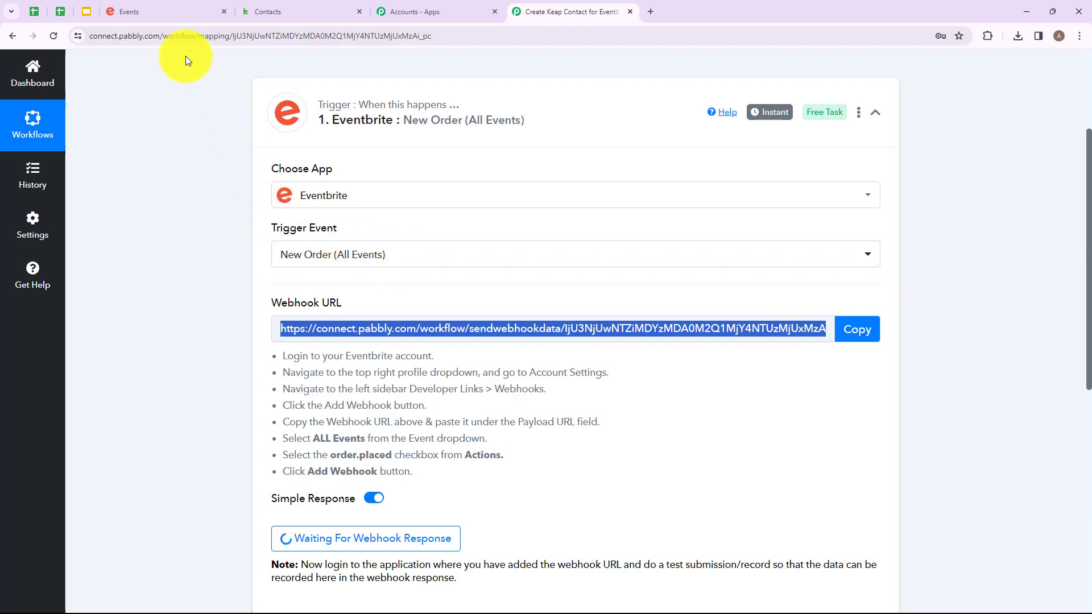
- Switch to Eventbrite and open the form for adding a webhook from the account settings' developer links
left_click(137, 8)
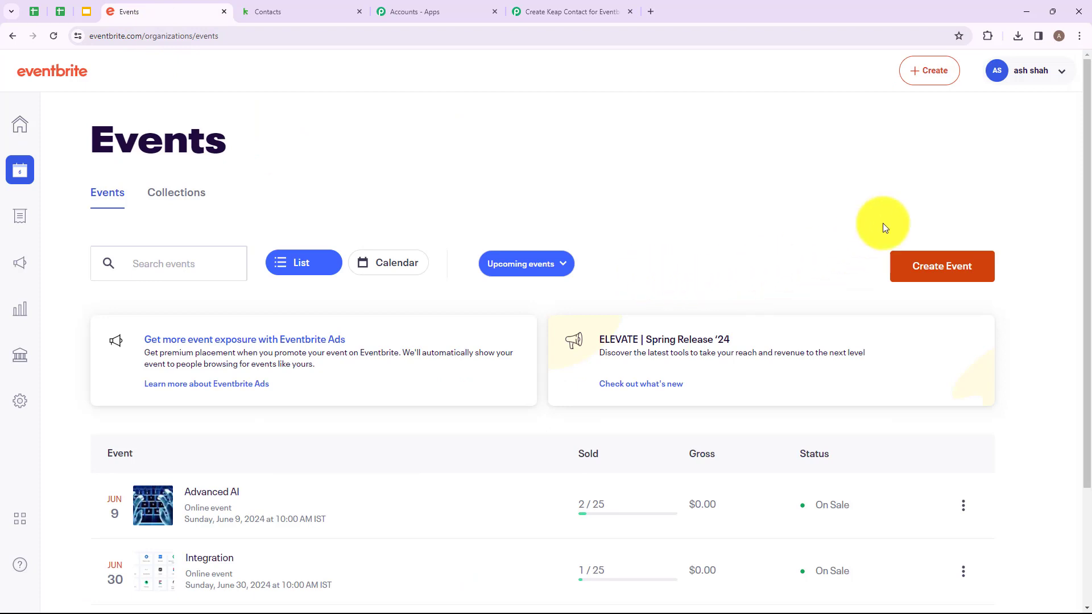
left_click(998, 75)
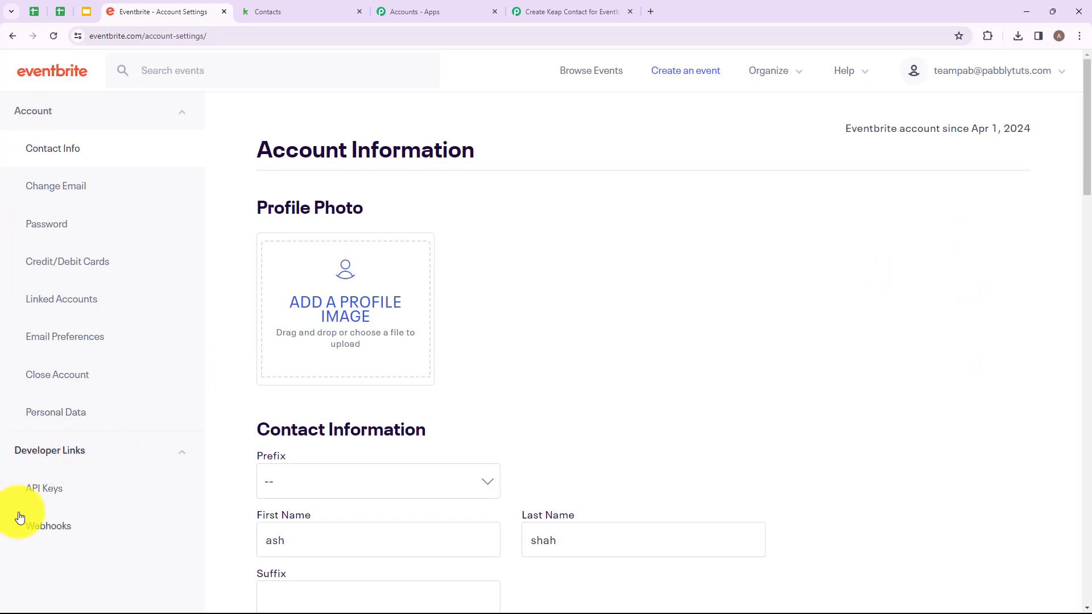
left_click(62, 531)
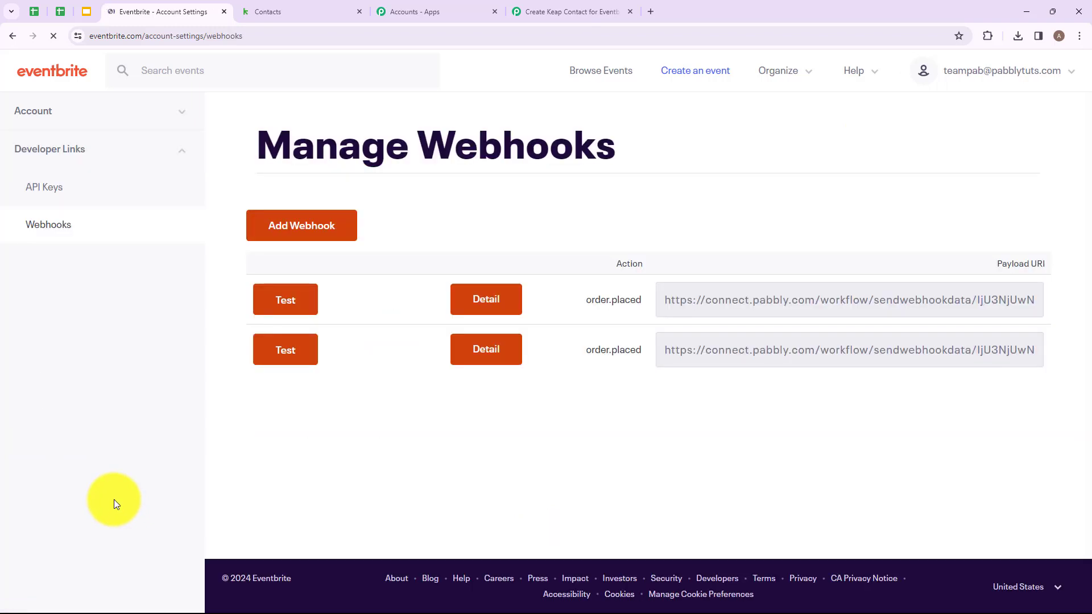
left_click(297, 227)
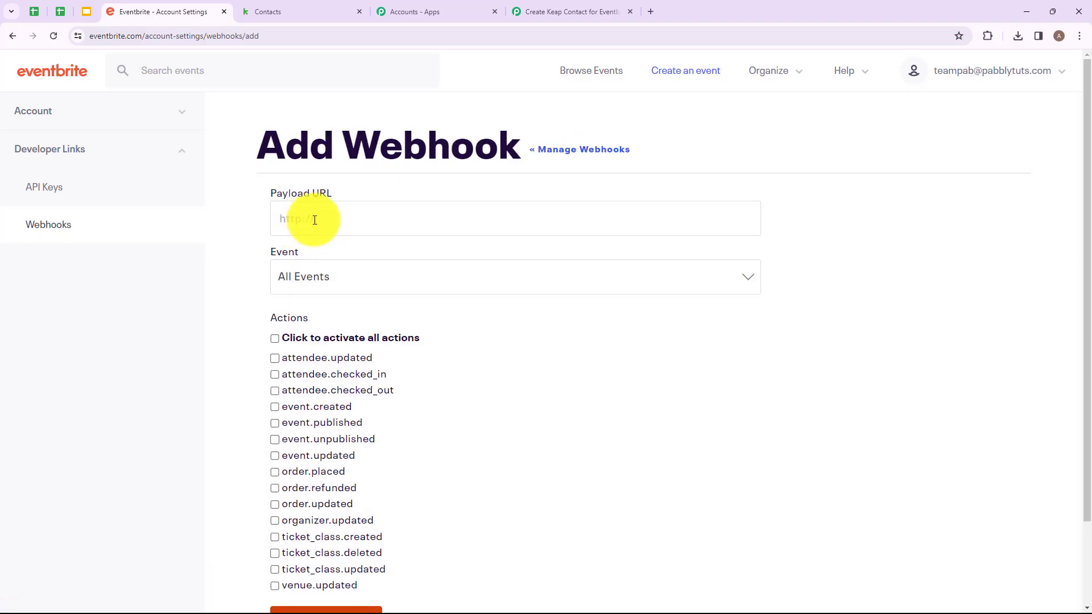
- Add a webhook with the copied Pabbly URL as payload URL, All Events as the event and order.placed as the action
left_click(315, 219)
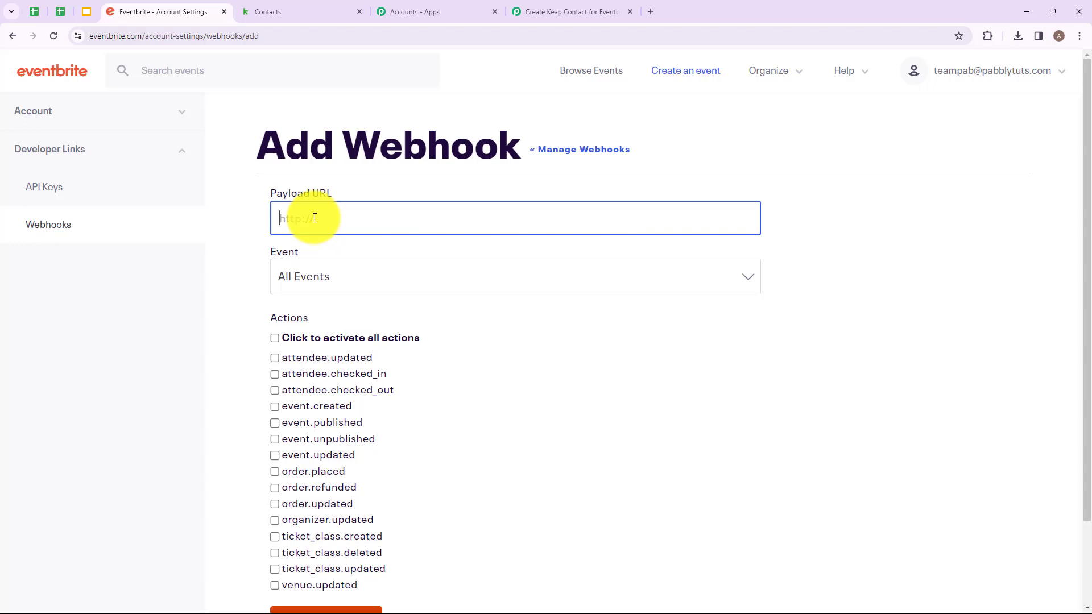
key("ctrl+v")
left_click(452, 351)
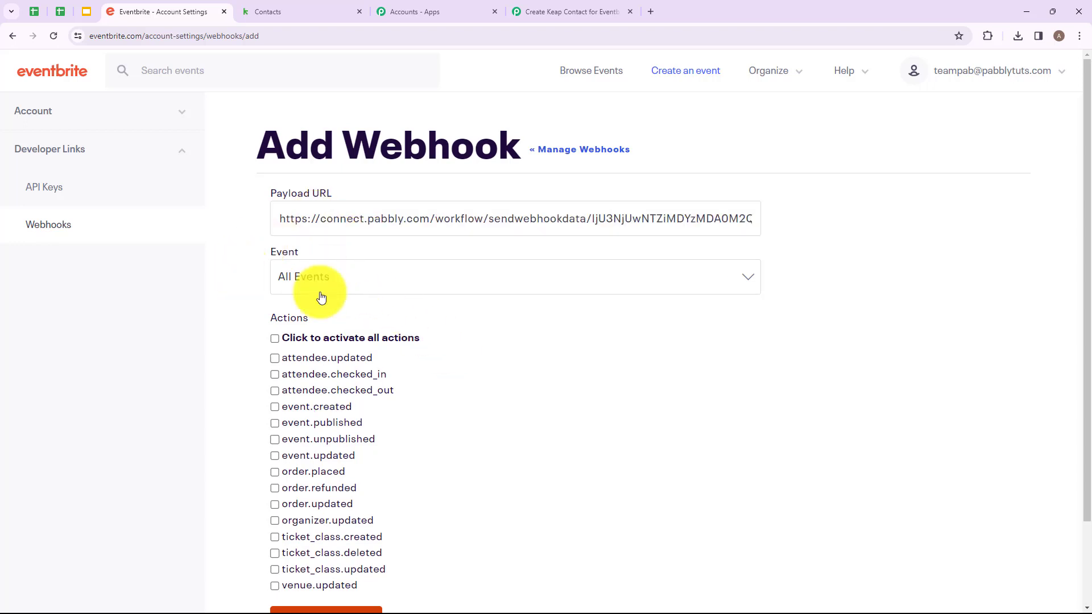
left_click(296, 276)
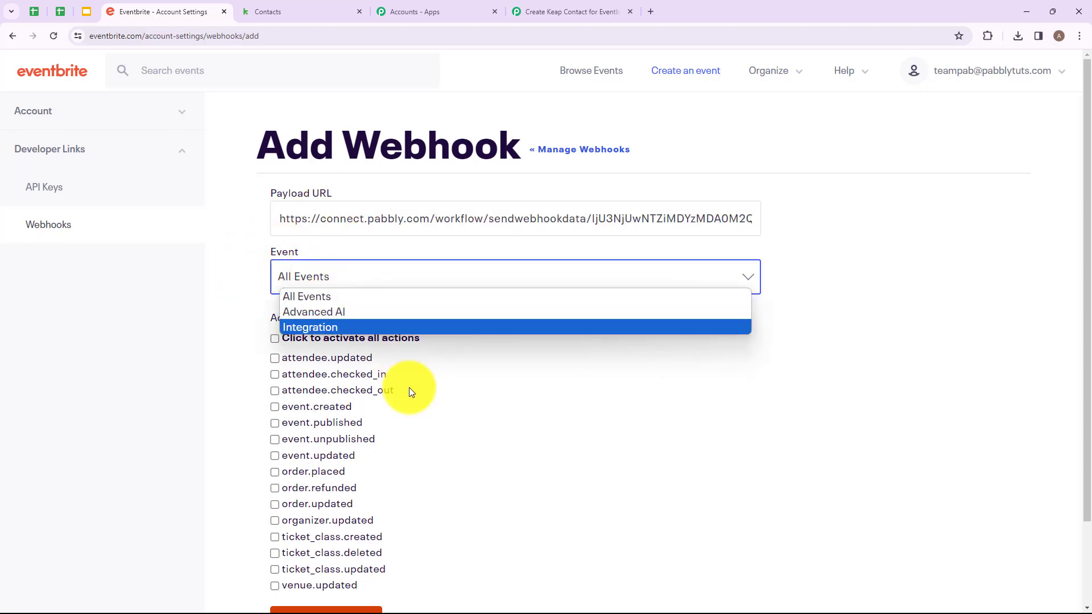
left_click(435, 387)
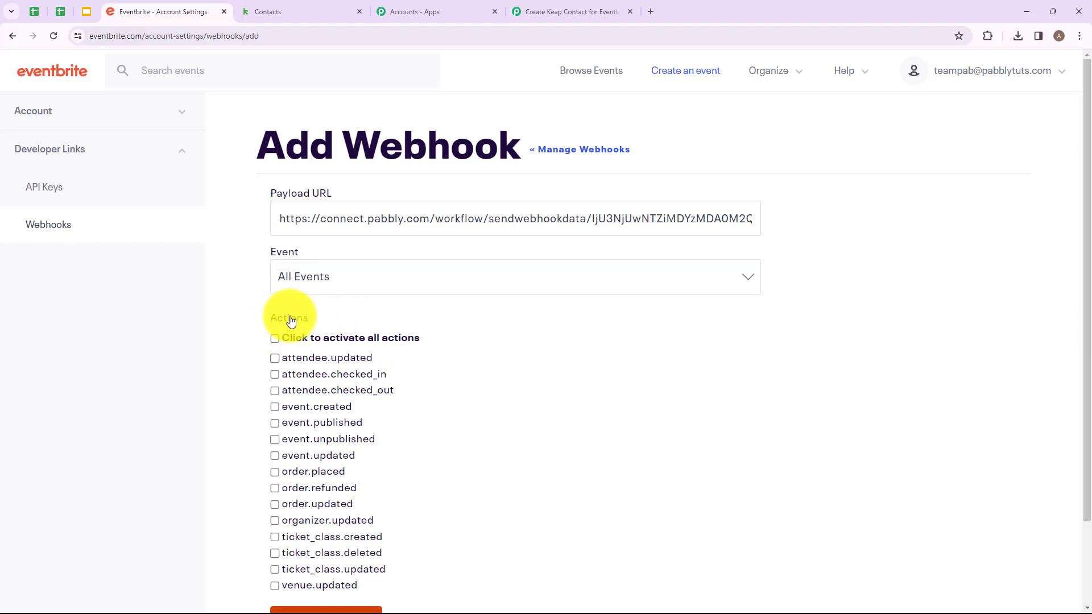
left_click(276, 472)
scroll(479, 425, "down", 3)
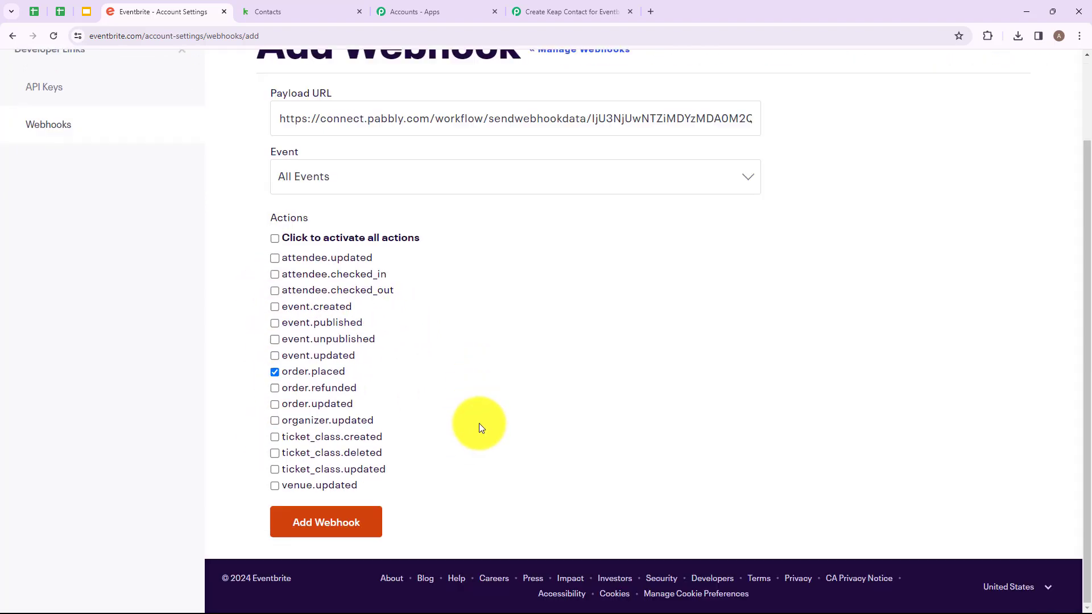
left_click(325, 522)
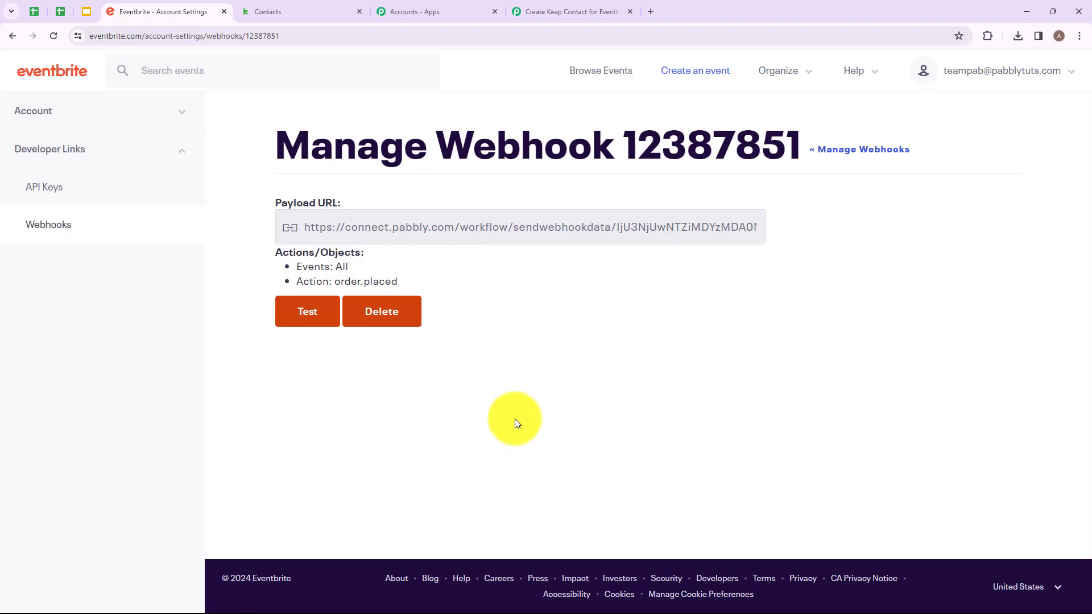
- Switch to the Pabbly Connect workflow and check the Eventbrite trigger's webhook response status
left_click(566, 12)
scroll(520, 264, "up", 1)
scroll(520, 264, "down", 3)
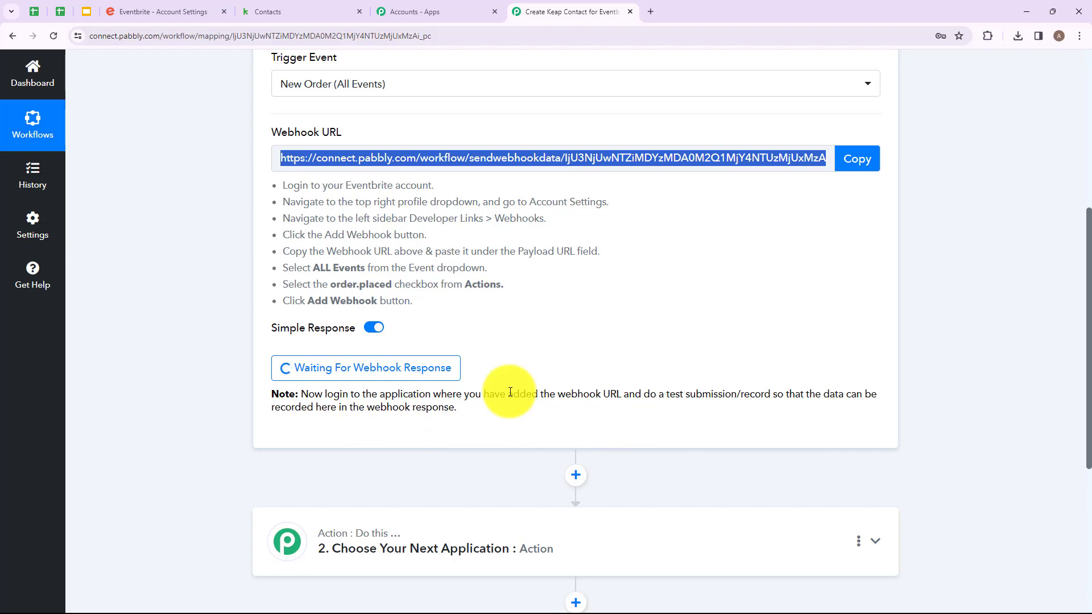
- In Eventbrite, reserve one General Admission spot for the Advanced AI event and register with the test attendee's name and e-mail
left_click(165, 12)
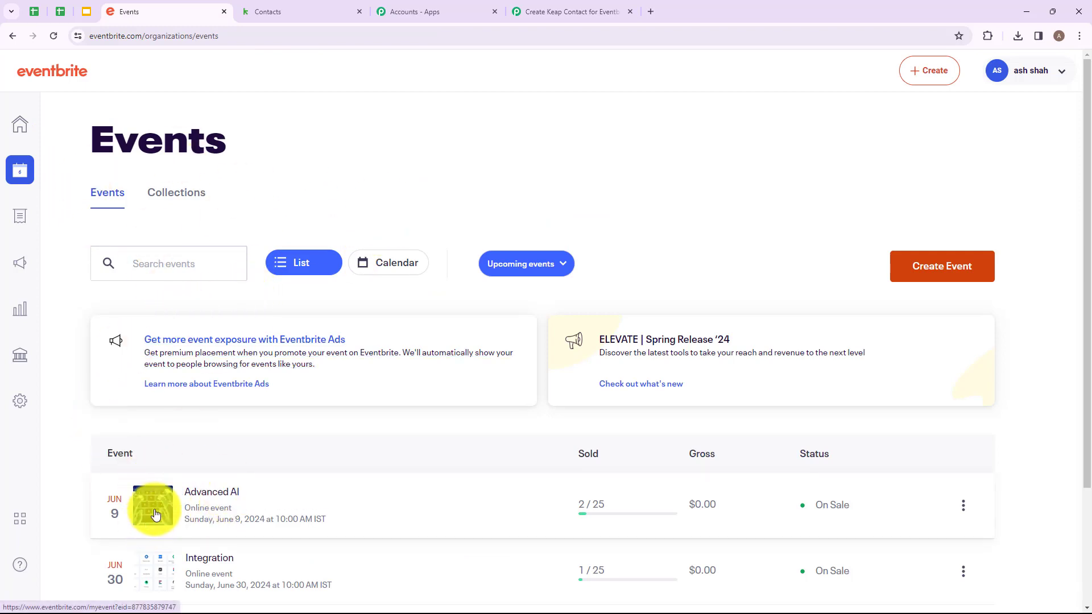
left_click(962, 509)
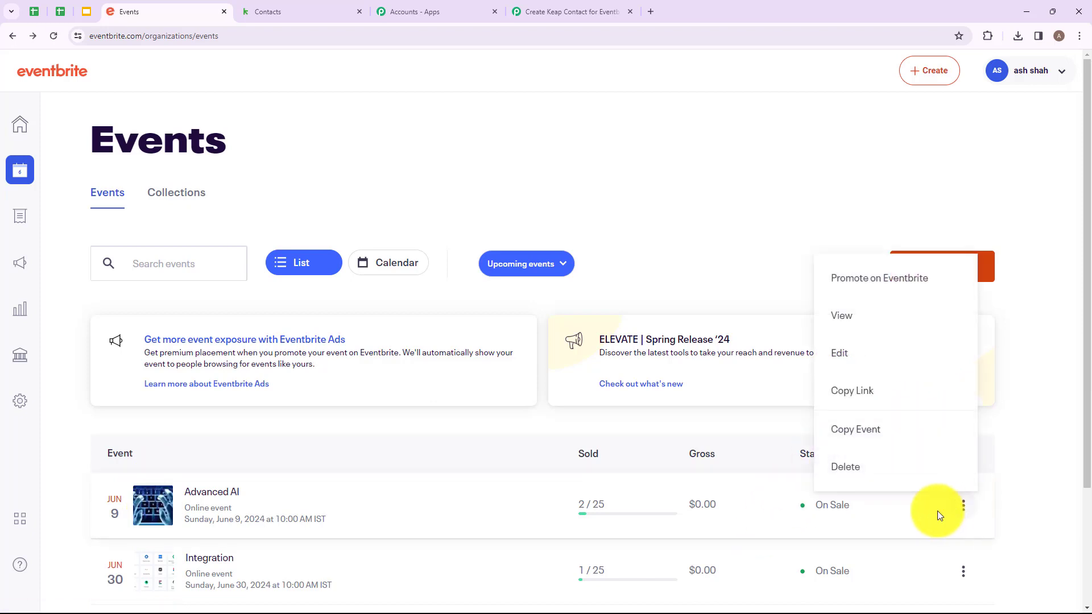
left_click(831, 316)
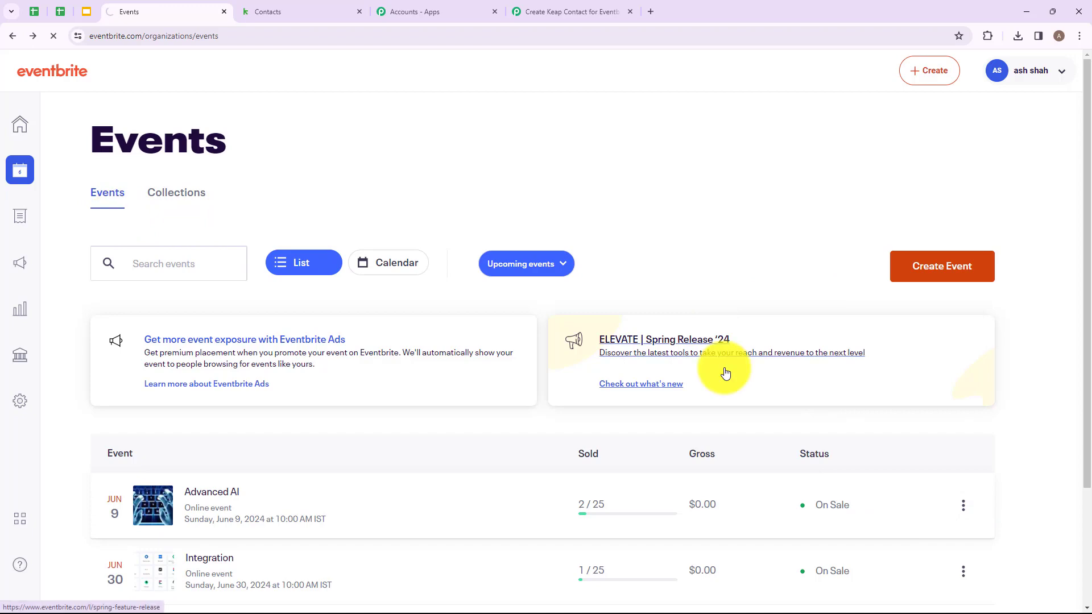
scroll(675, 378, "down", 5)
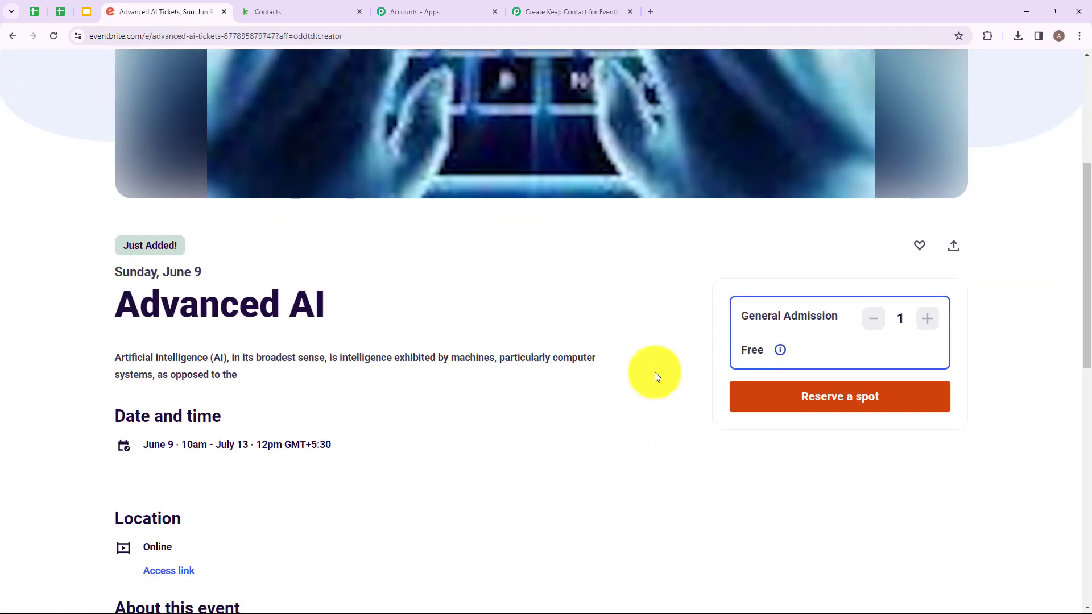
left_click(822, 398)
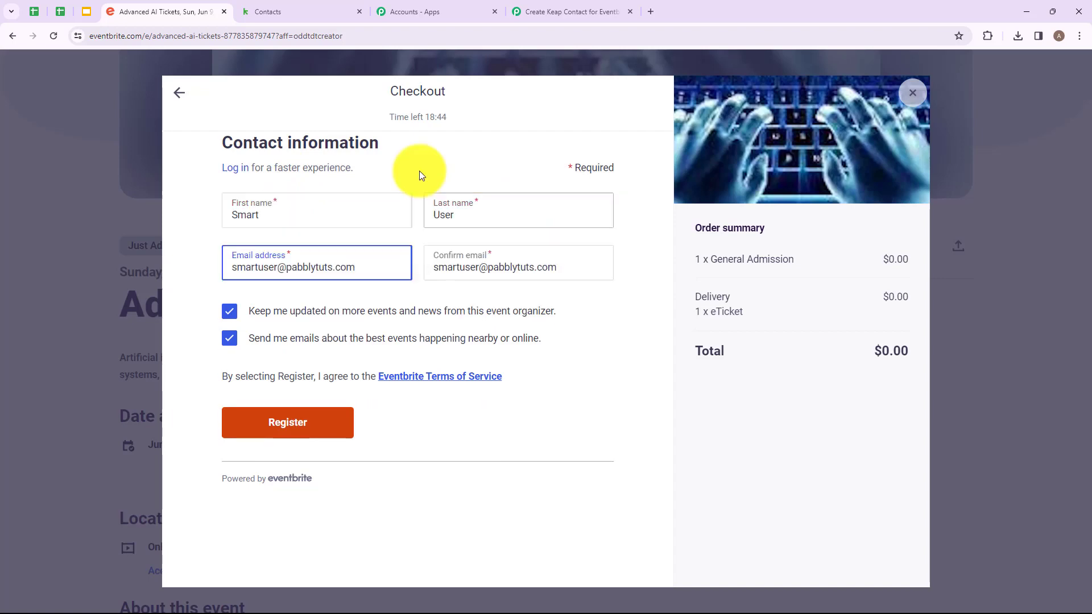
left_click(446, 267)
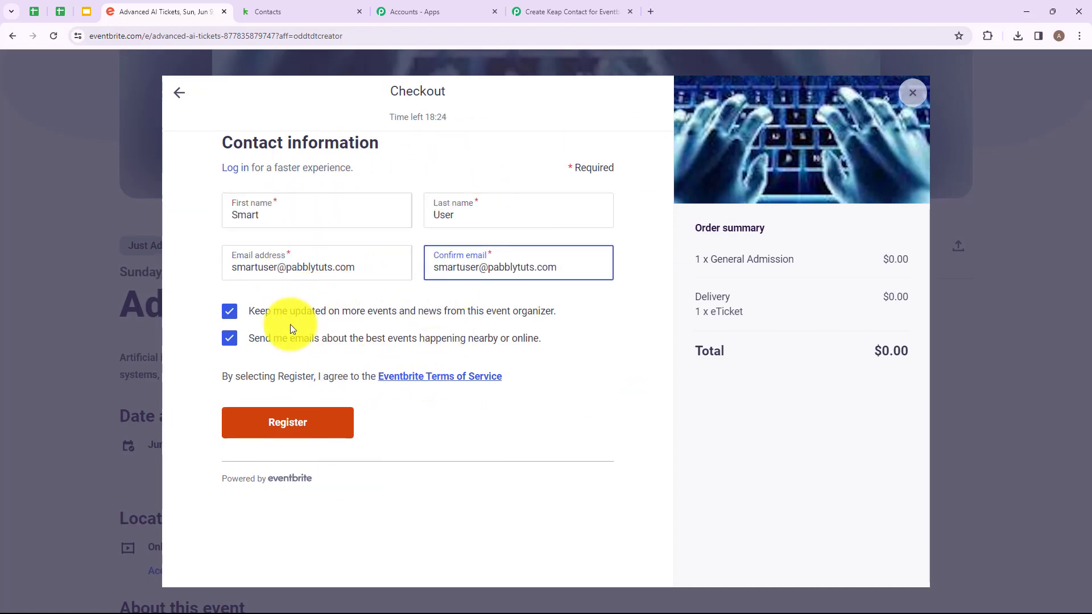
left_click(275, 422)
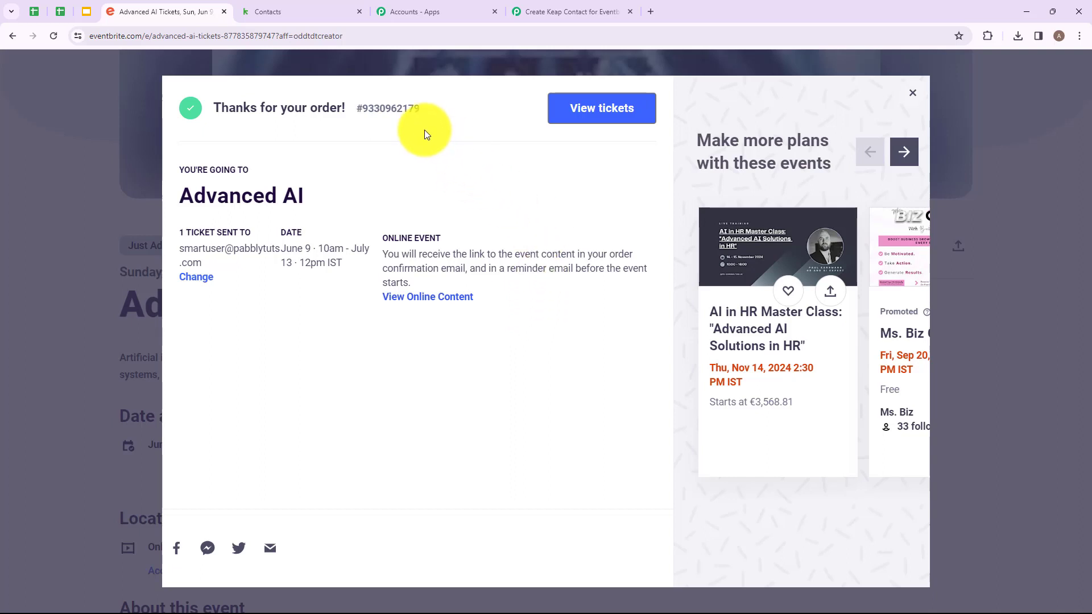
- Return to the Pabbly Connect workflow and review the labels and values in the webhook response received from Eventbrite
left_click(542, 16)
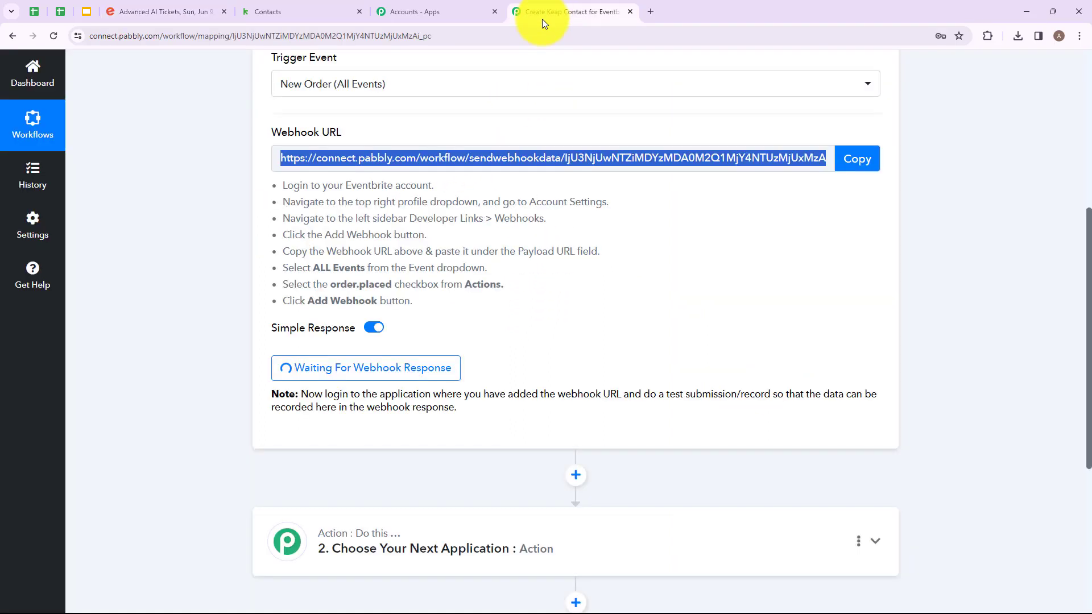
scroll(528, 397, "down", 4)
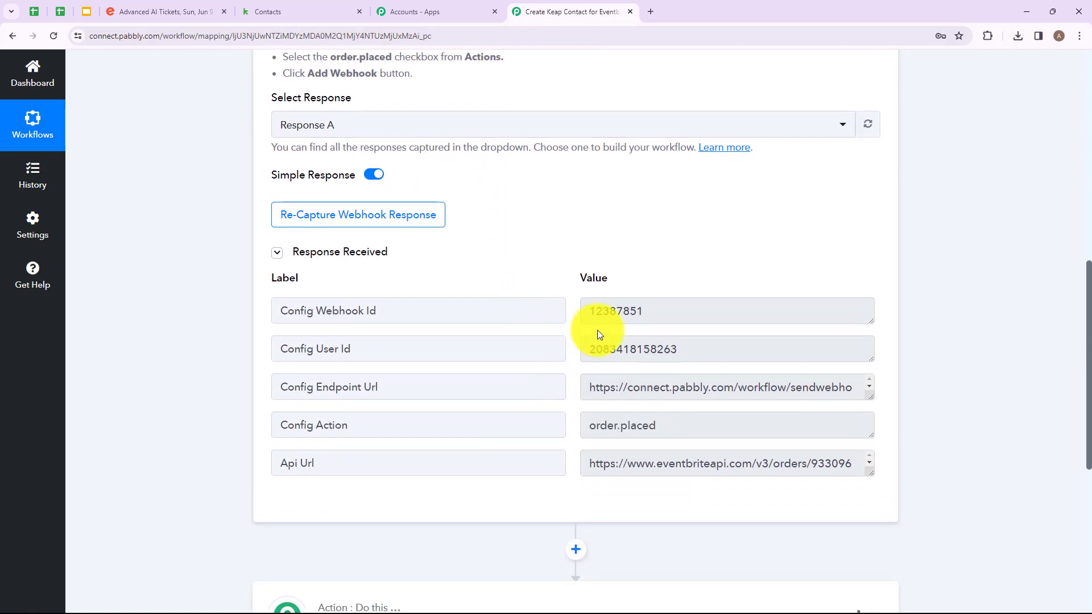
left_click_drag(661, 427, 525, 432)
left_click_drag(315, 310, 402, 310)
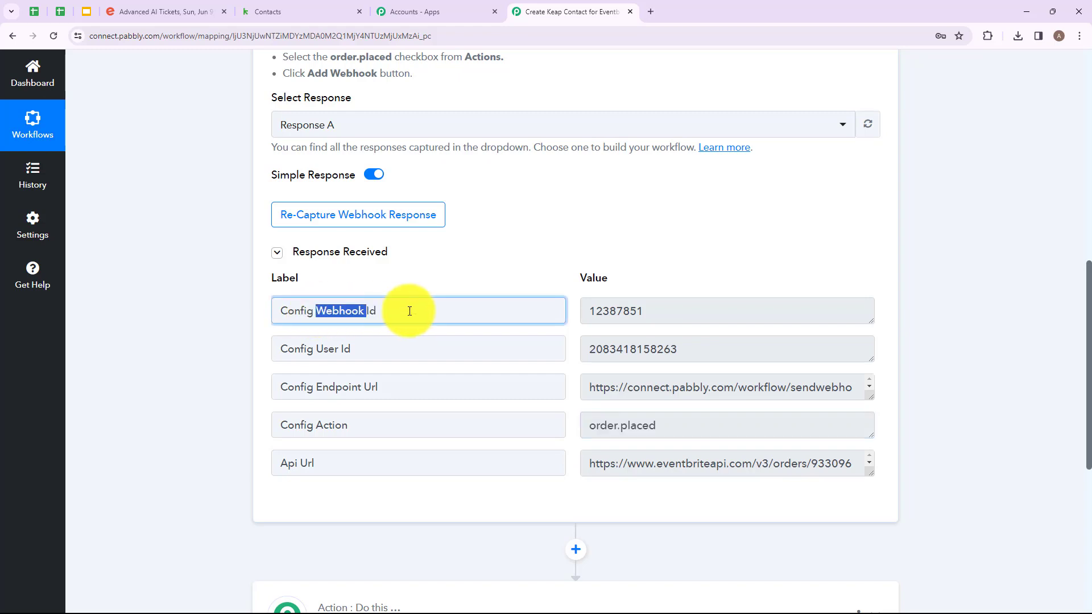
left_click_drag(315, 348, 511, 317)
left_click_drag(679, 349, 541, 343)
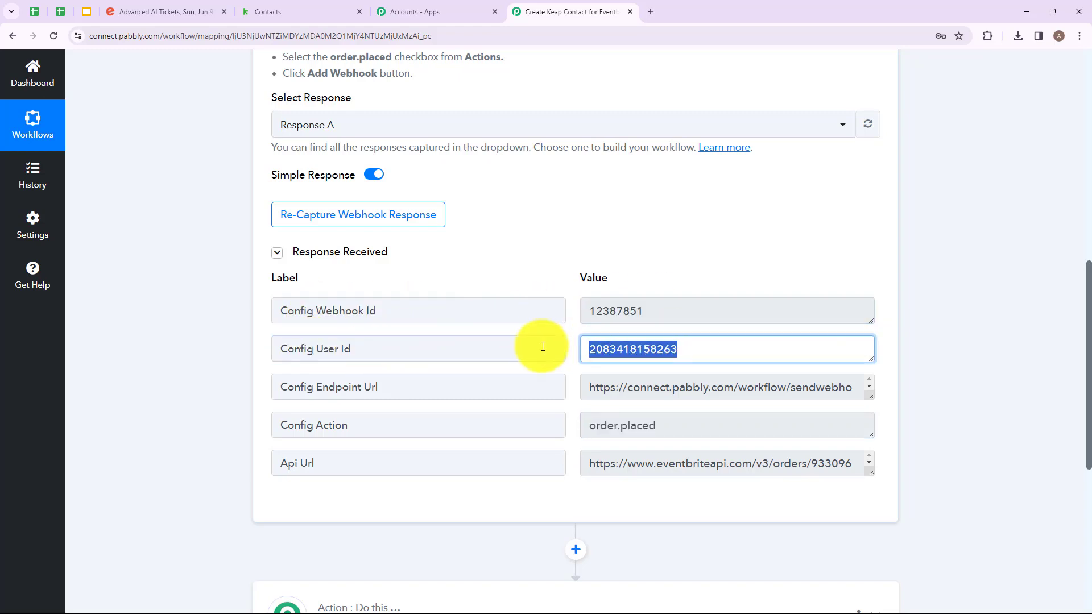
left_click(656, 244)
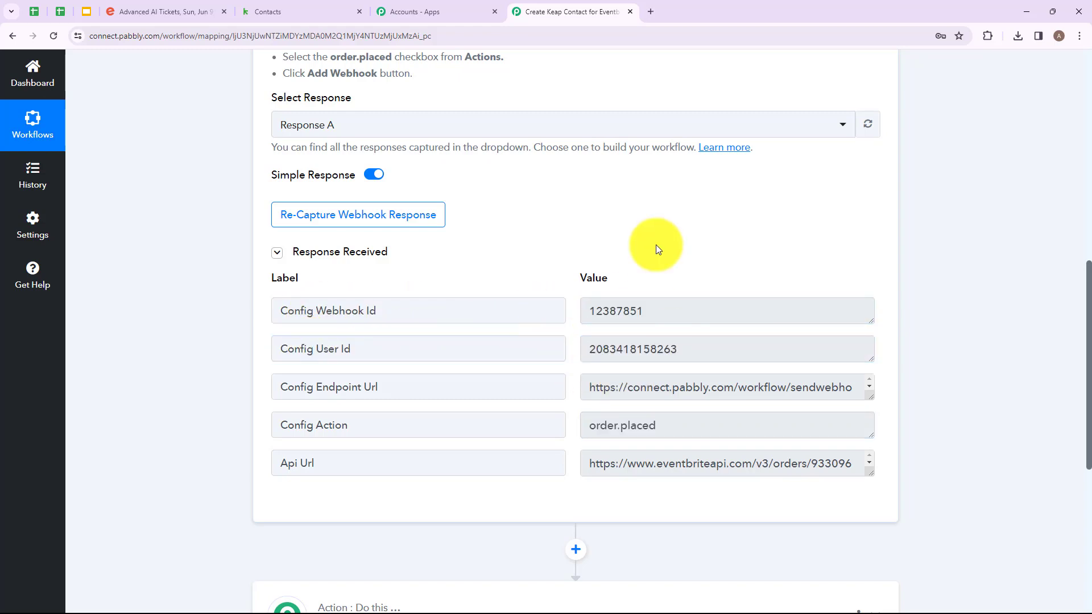
- Set Text Formatter by Pabbly as the workflow's action app with Split Text as the action event
scroll(656, 244, "down", 7)
left_click(576, 263)
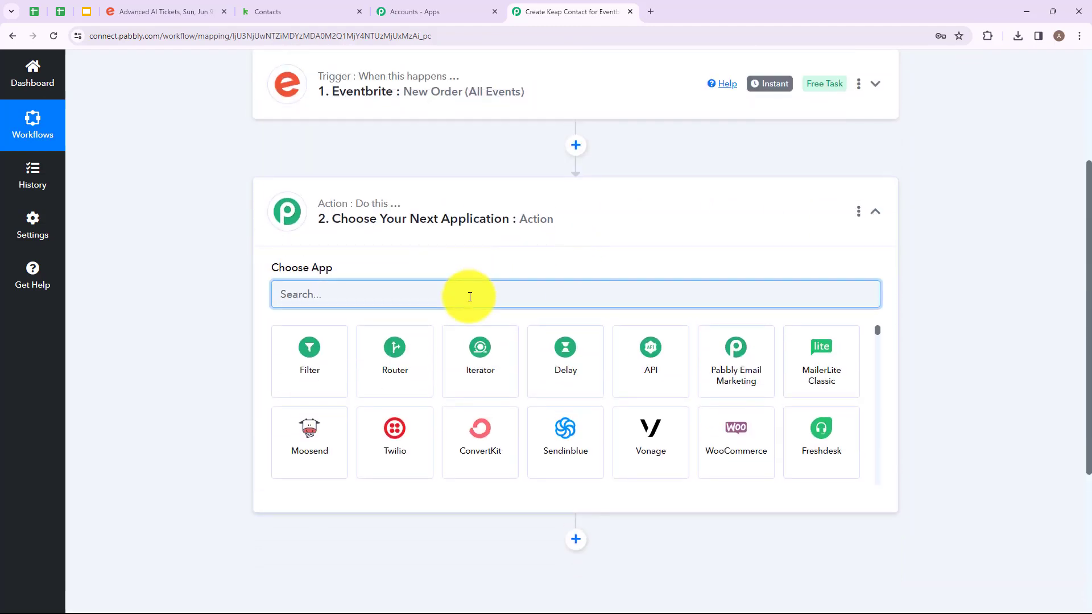
type("Text")
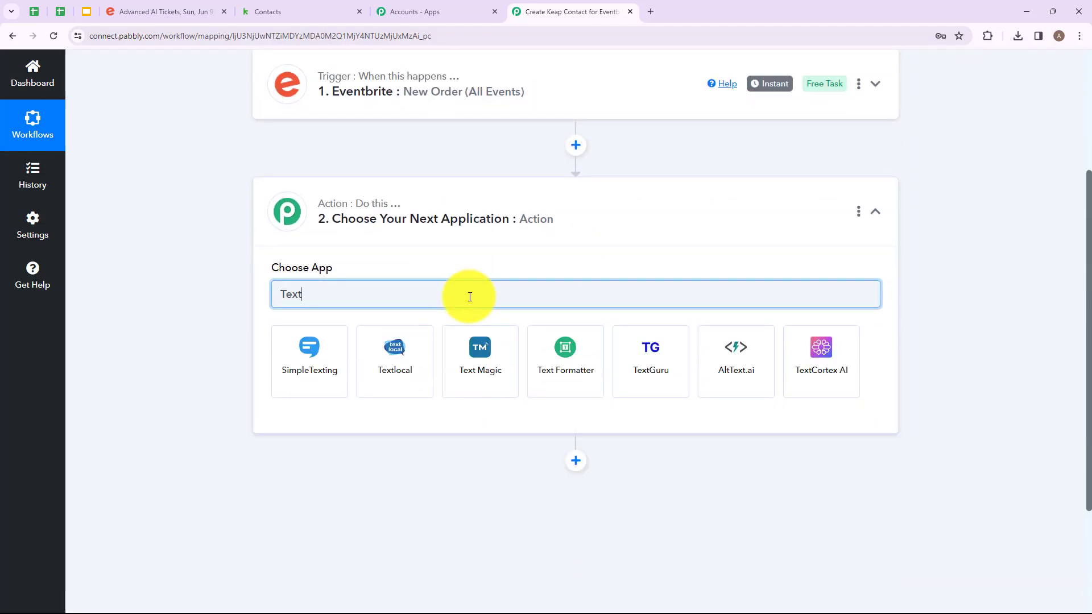
left_click(567, 372)
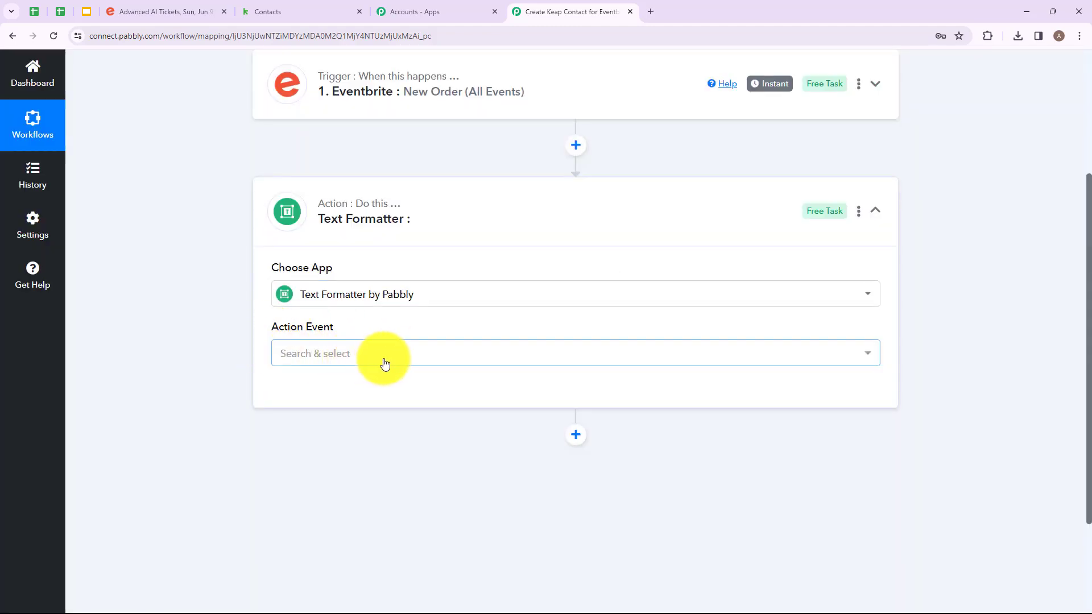
left_click(461, 360)
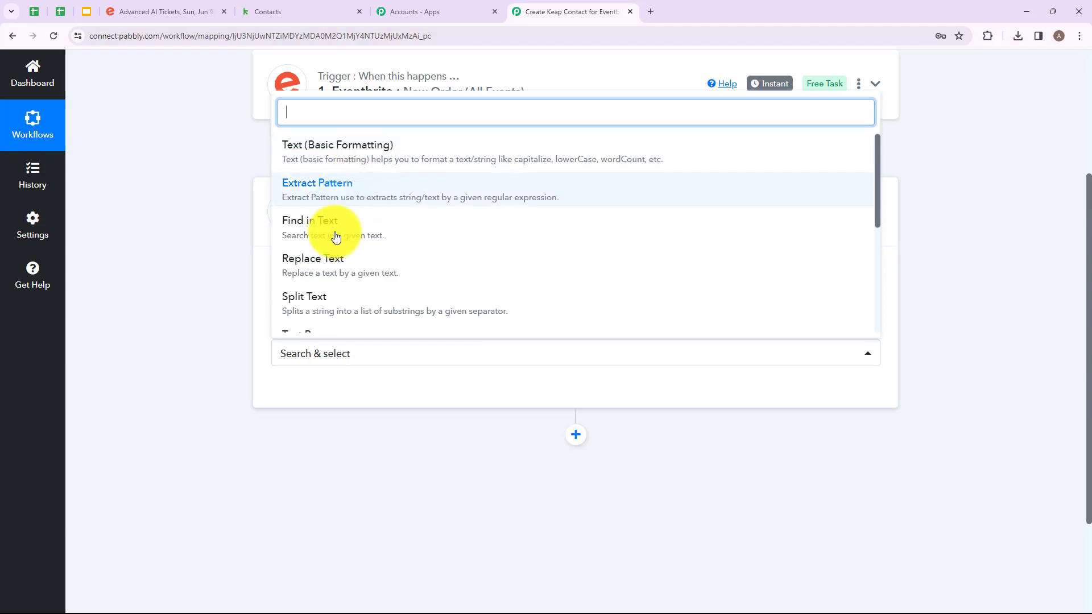
left_click(327, 311)
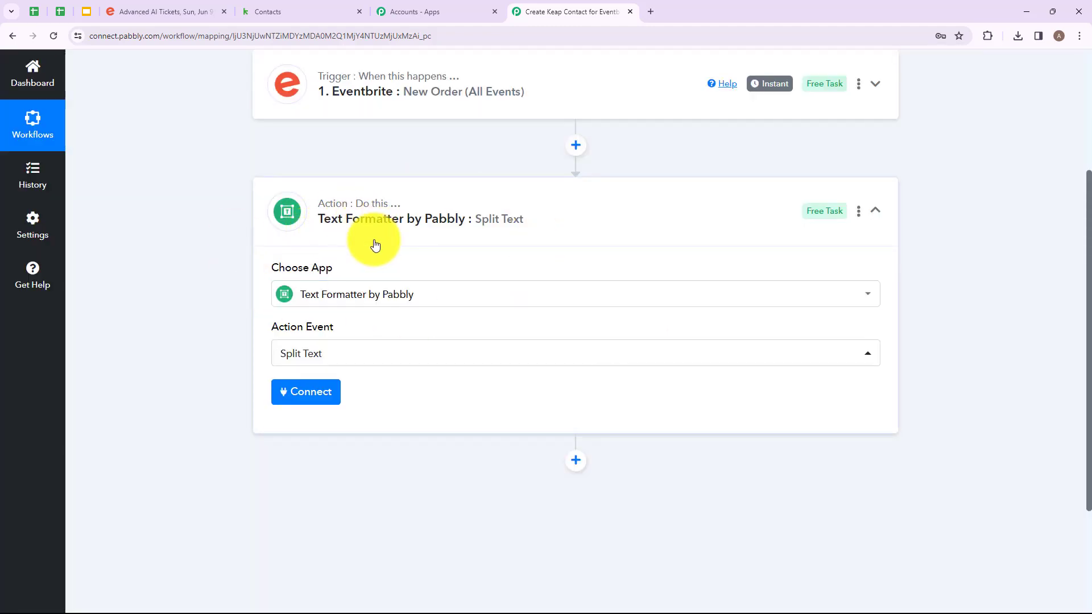
- Expand the Eventbrite trigger and examine the order ID portion of the Api Url value in its response
left_click(658, 110)
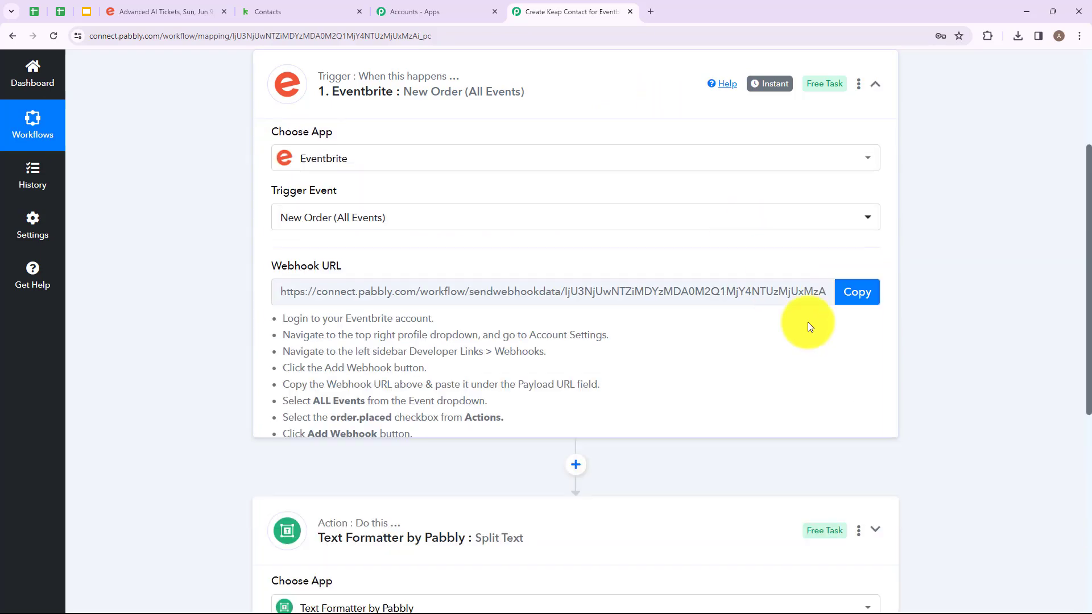
scroll(762, 386, "down", 10)
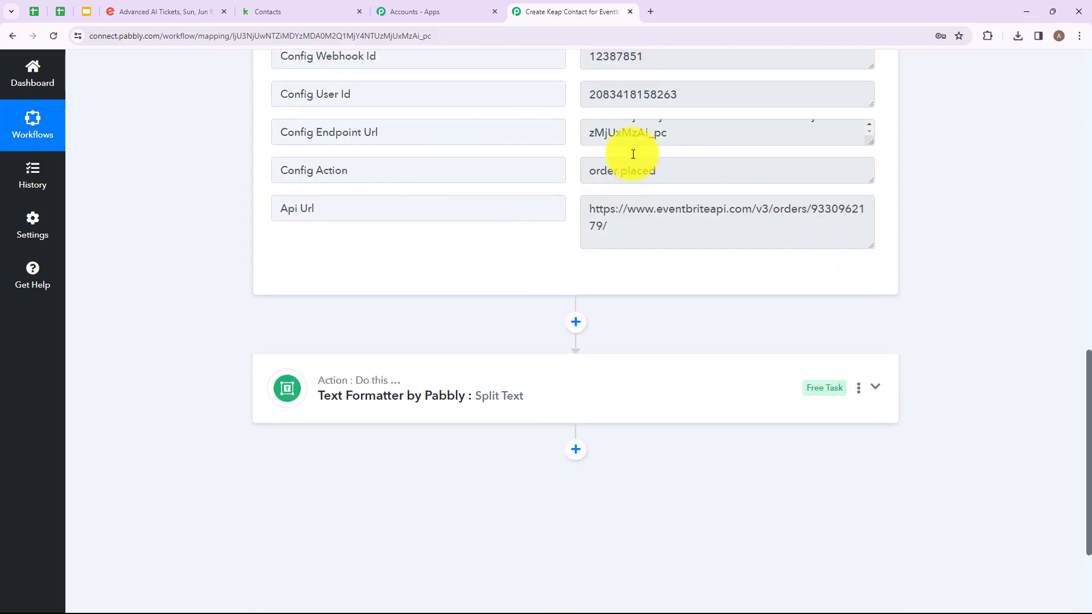
left_click_drag(590, 207, 653, 235)
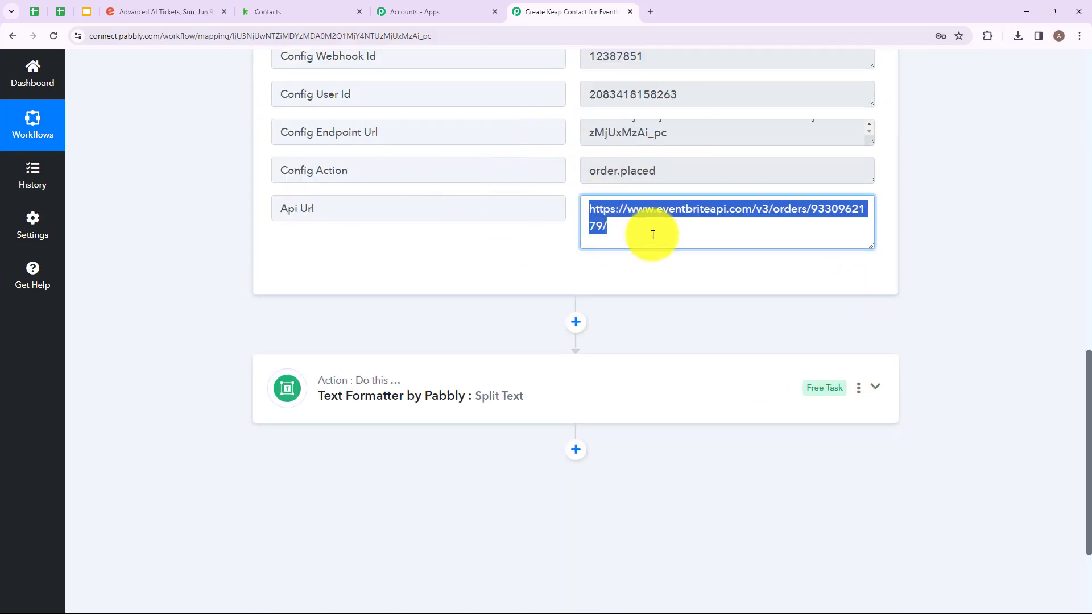
left_click(813, 222)
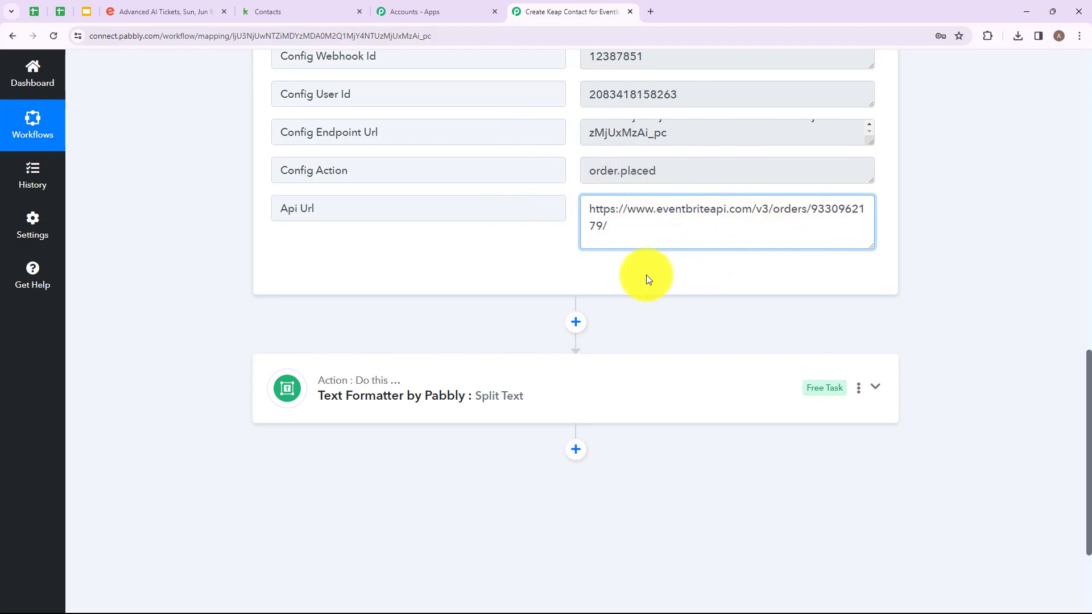
- Reopen the Text Formatter Split Text action and connect it to load its text, separator and segment fields
left_click(543, 373)
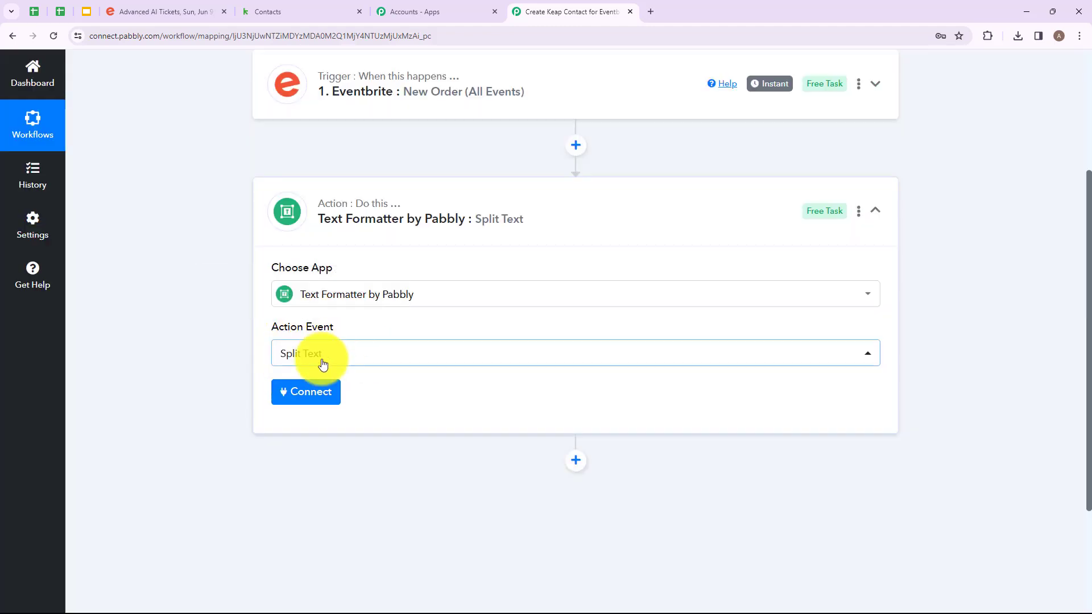
left_click(342, 363)
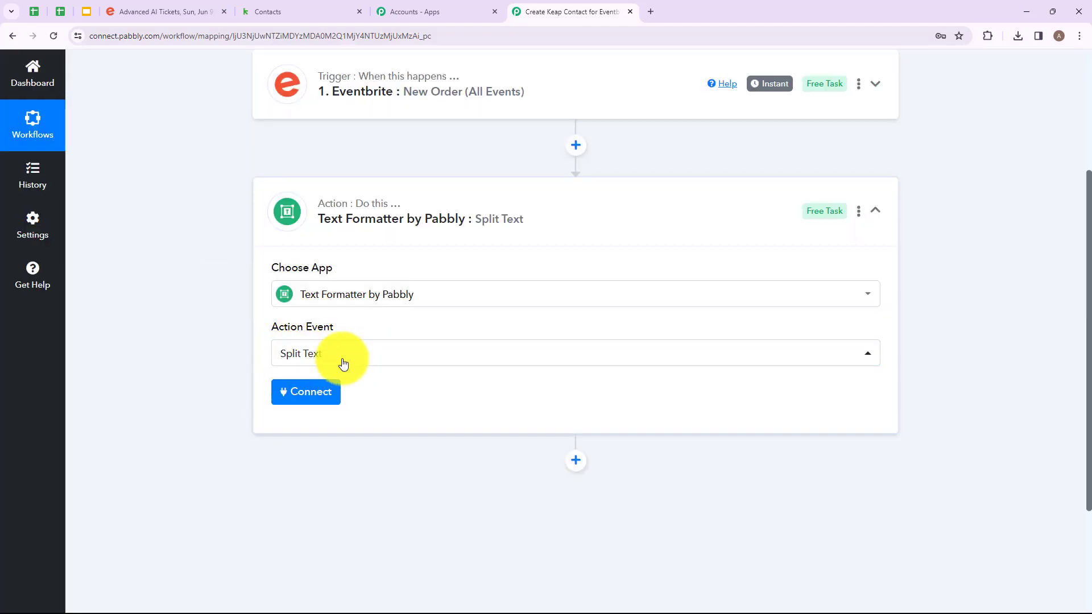
left_click(307, 392)
scroll(371, 275, "down", 3)
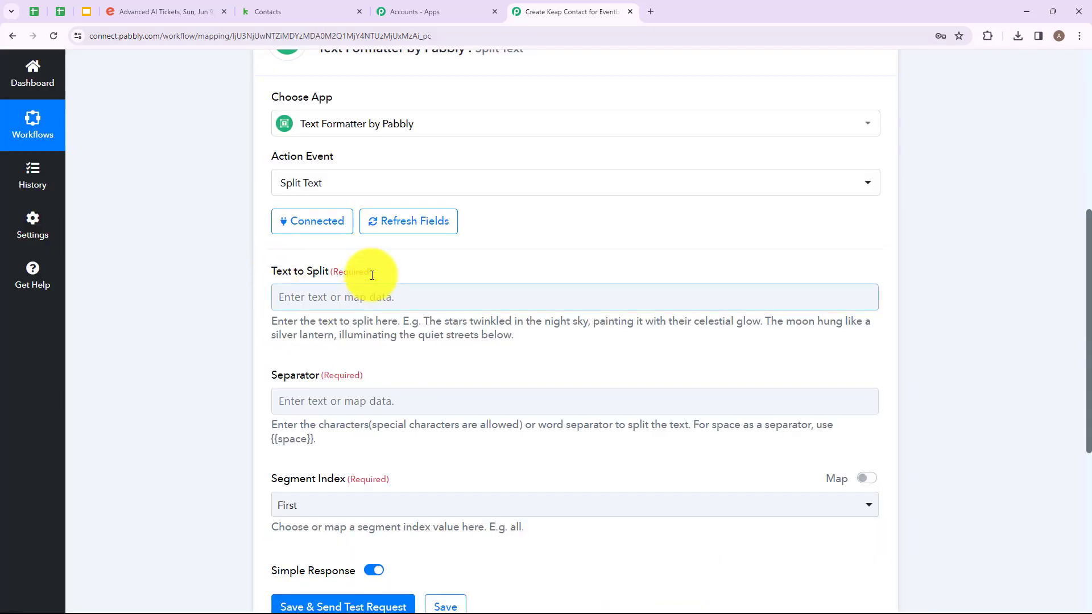
- Map the Api Url value from the Eventbrite New Order trigger into the Text to Split field
left_click(317, 298)
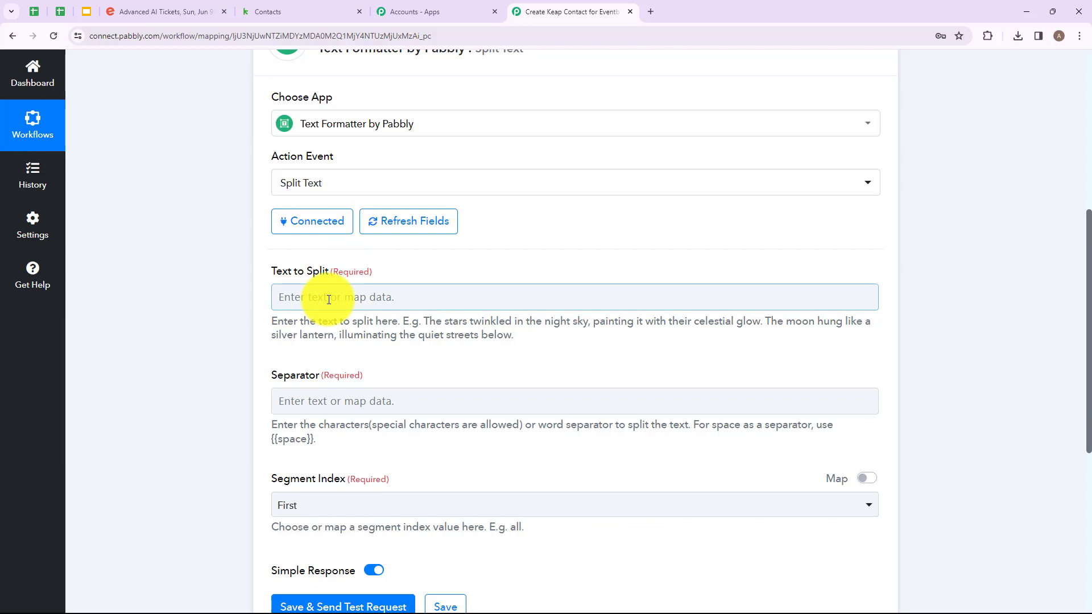
left_click(334, 301)
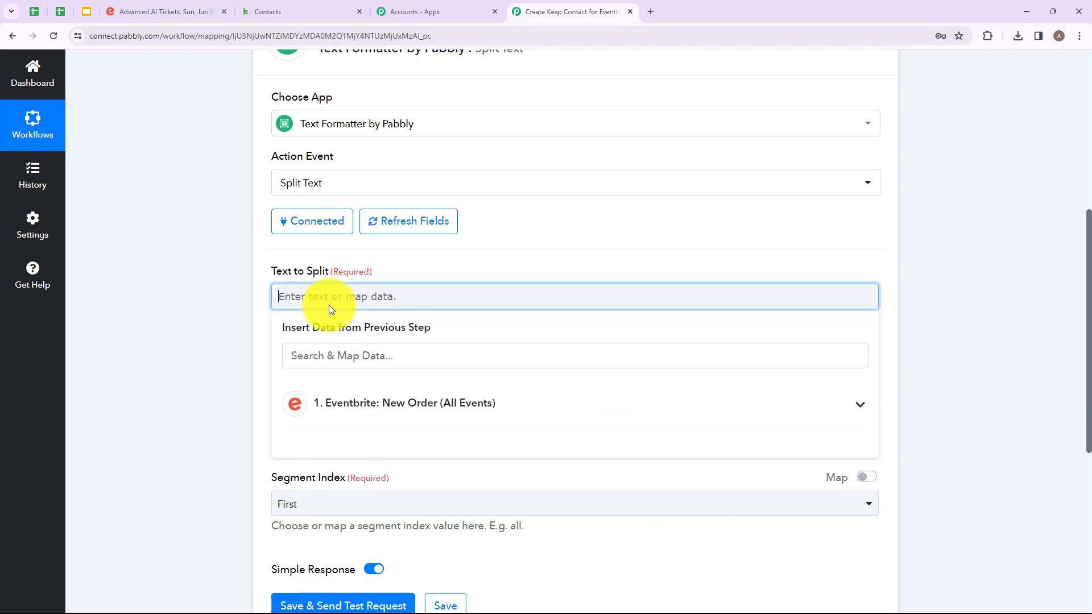
left_click(361, 411)
scroll(455, 482, "down", 2)
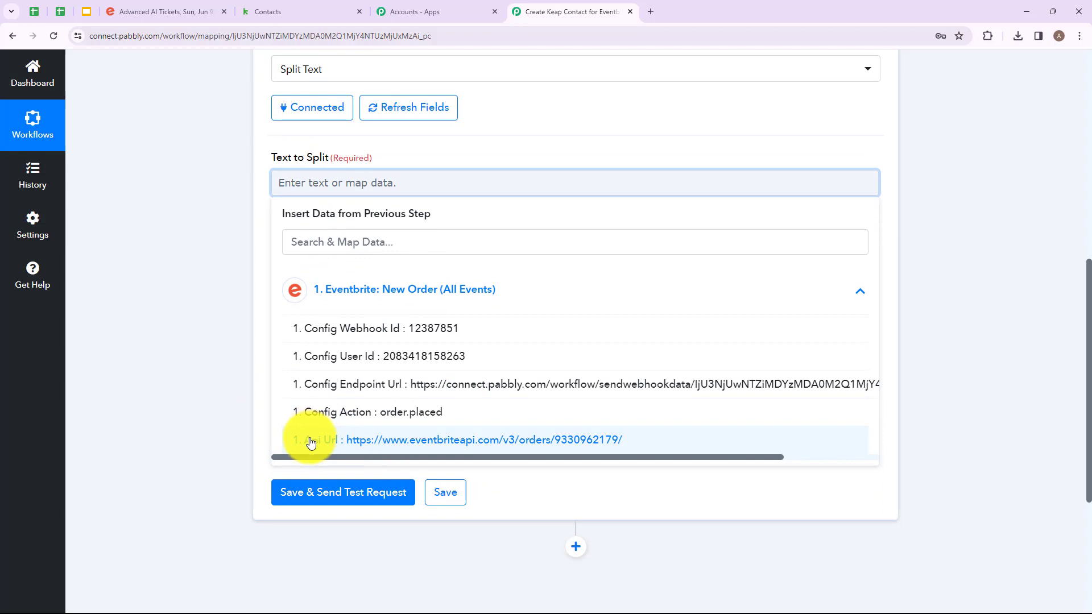
left_click(312, 439)
left_click(151, 355)
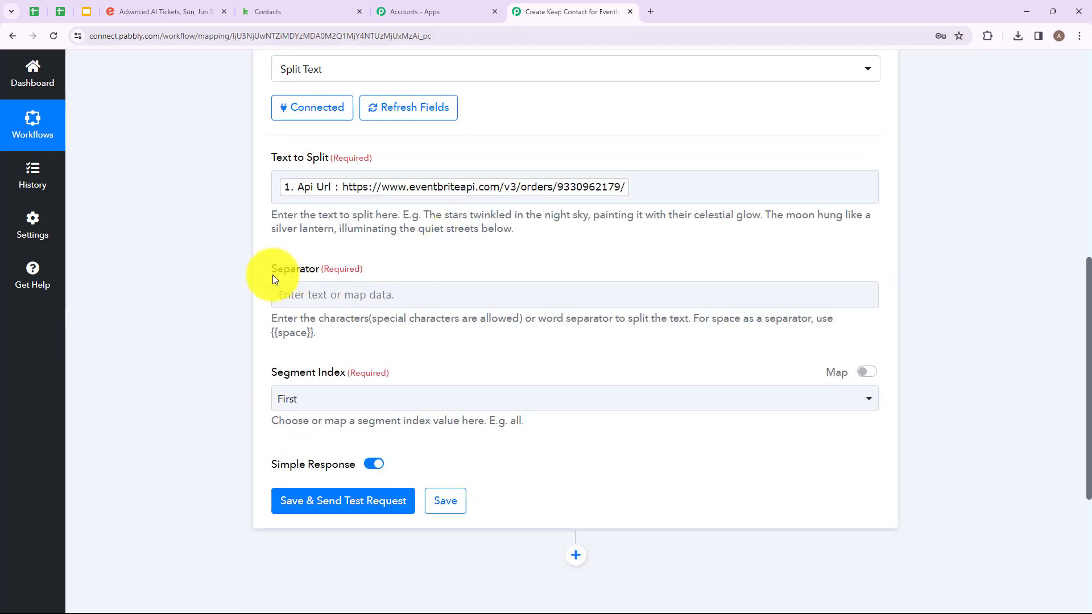
- Set the Split Text action's separator to a forward slash (/)
left_click_drag(326, 269, 383, 270)
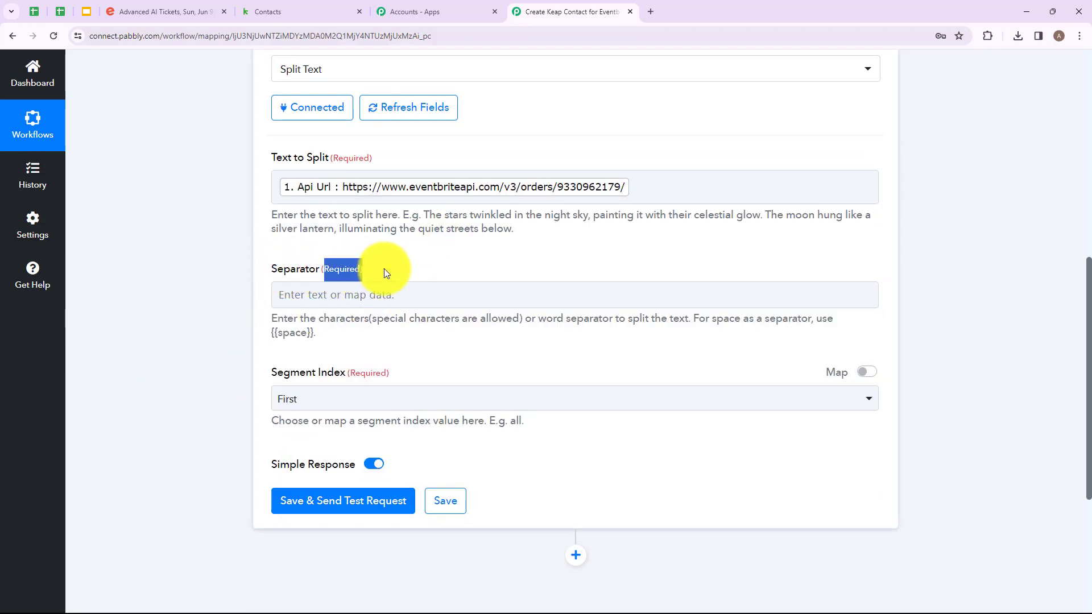
left_click(375, 314)
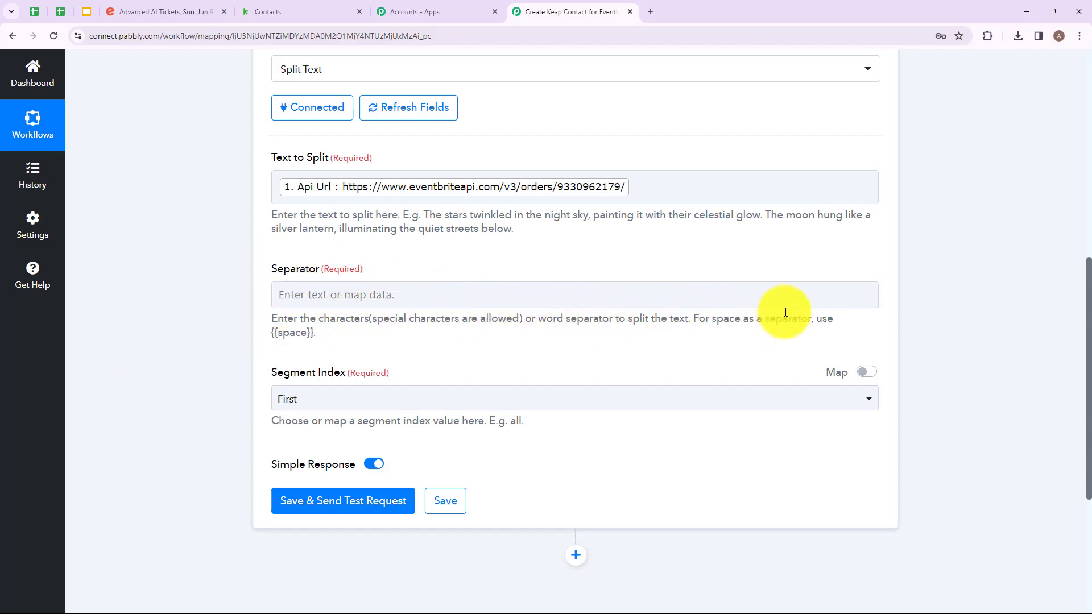
left_click_drag(272, 332, 307, 332)
left_click(344, 330)
left_click(305, 294)
type("/")
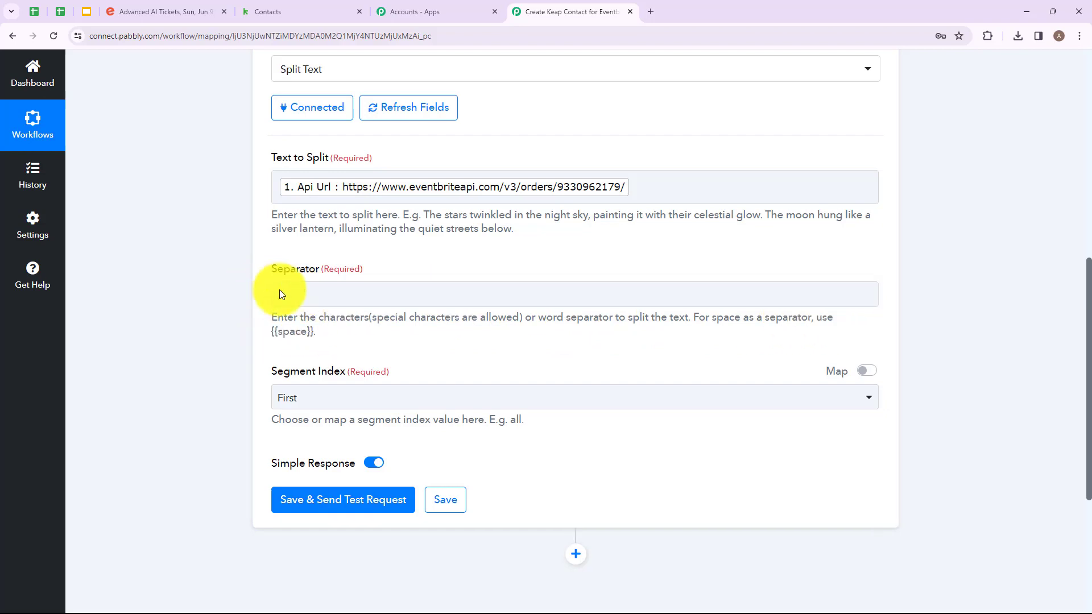
- Set the segment index to Second to Last, then save the Split Text action and send a test request
scroll(375, 324, "down", 1)
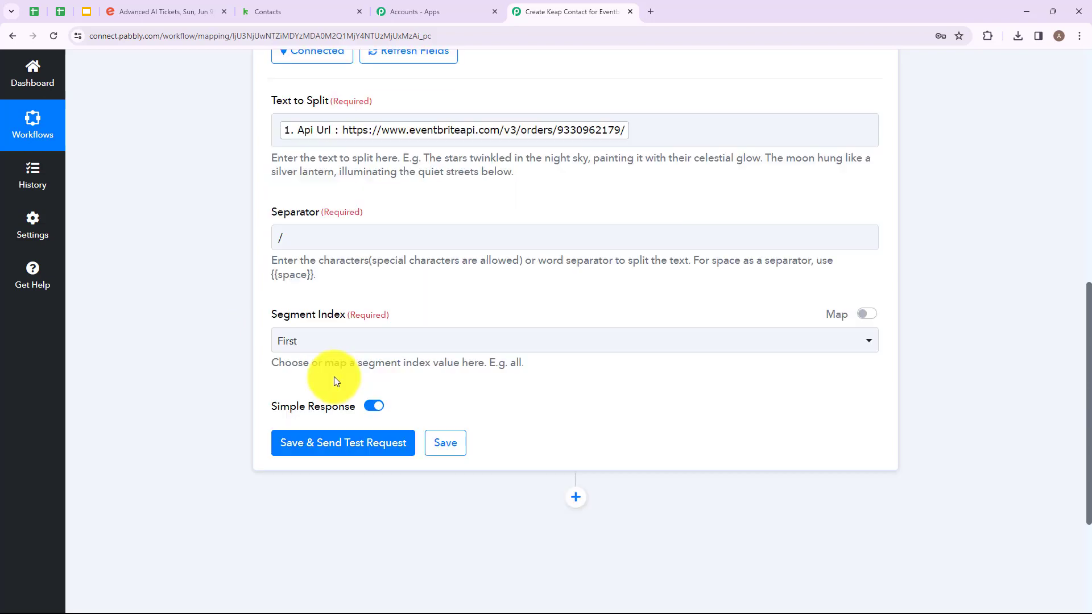
left_click(357, 343)
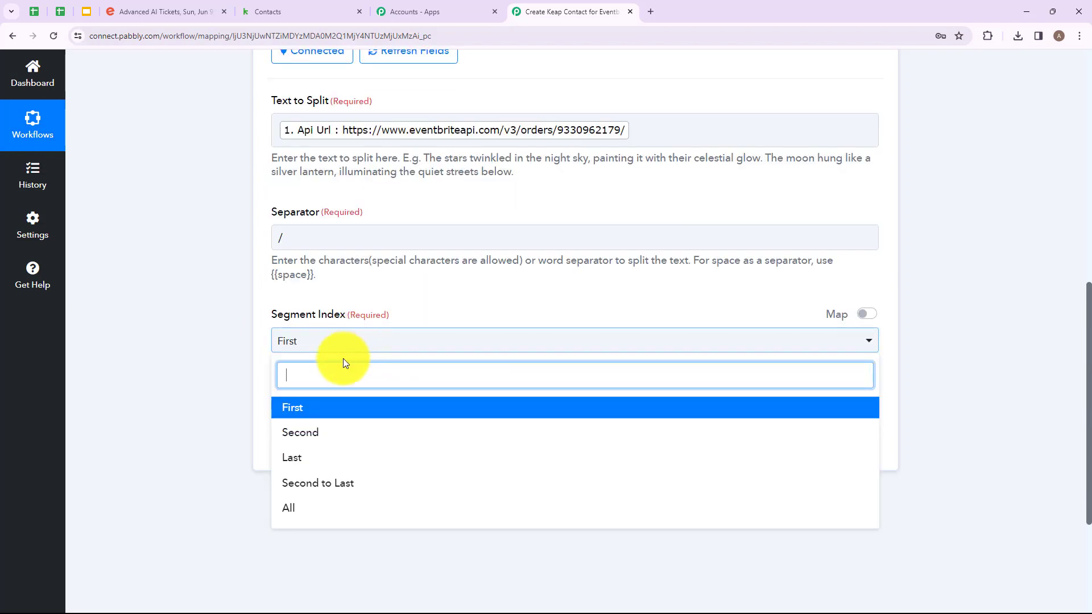
left_click(326, 490)
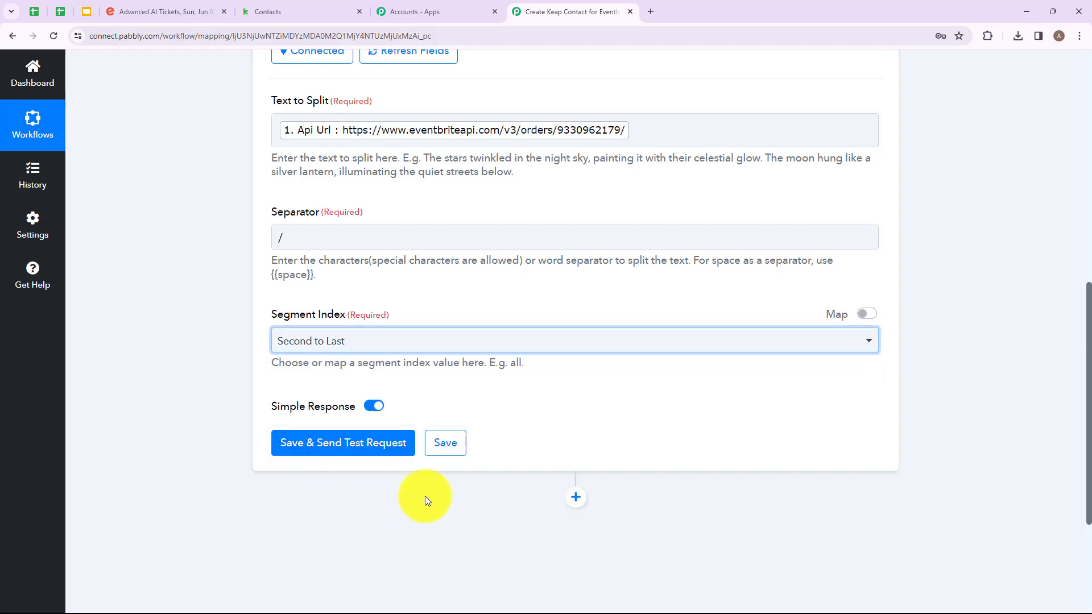
left_click(331, 446)
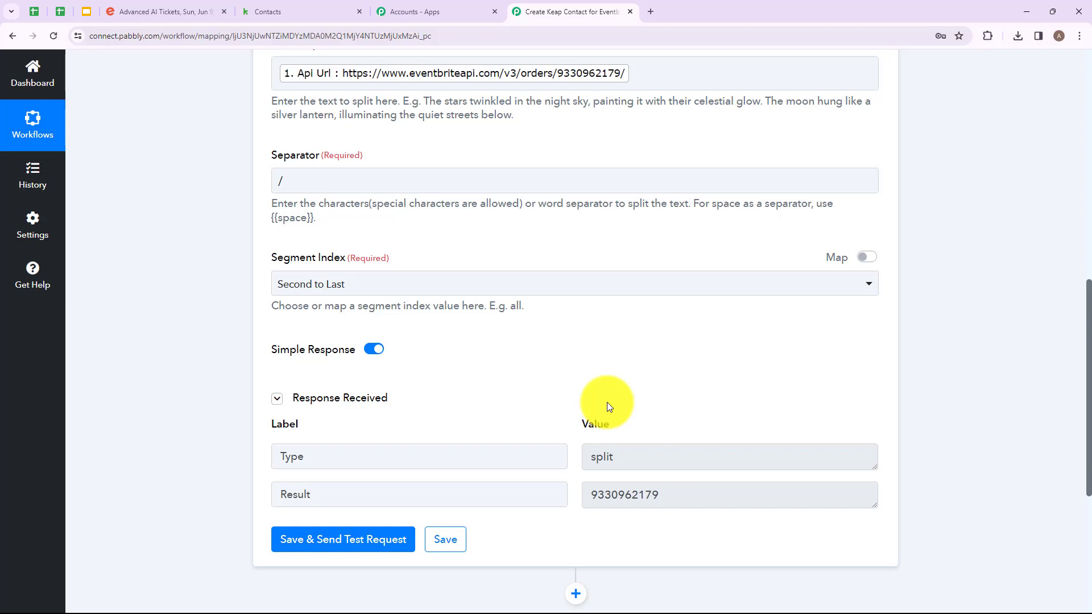
- Add an Eventbrite action after the Split Text step with Get Attendee by Order Id as the action event
scroll(621, 356, "down", 3)
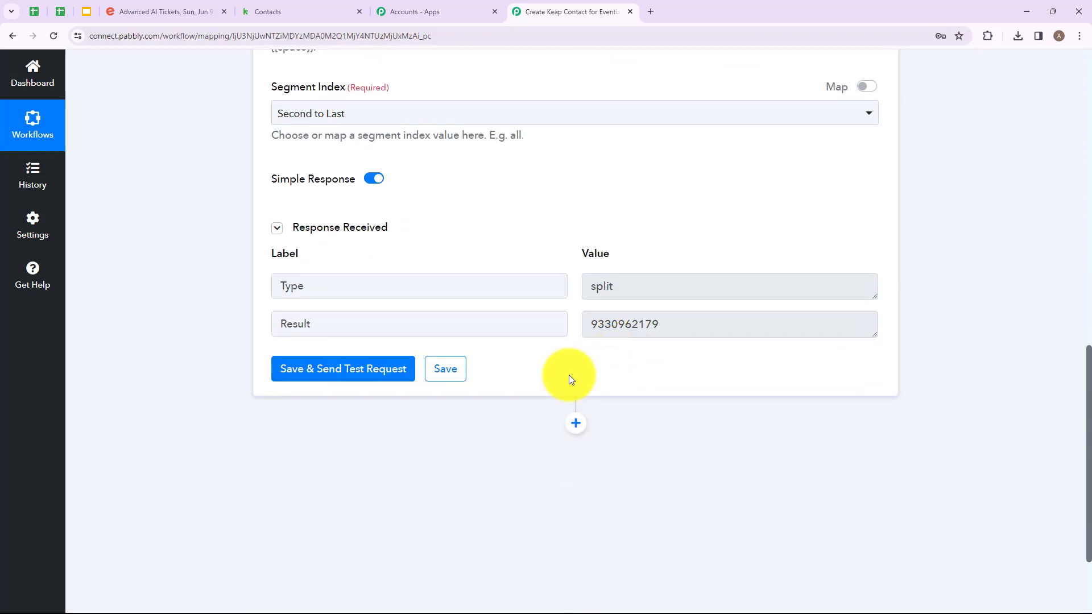
scroll(588, 385, "down", 2)
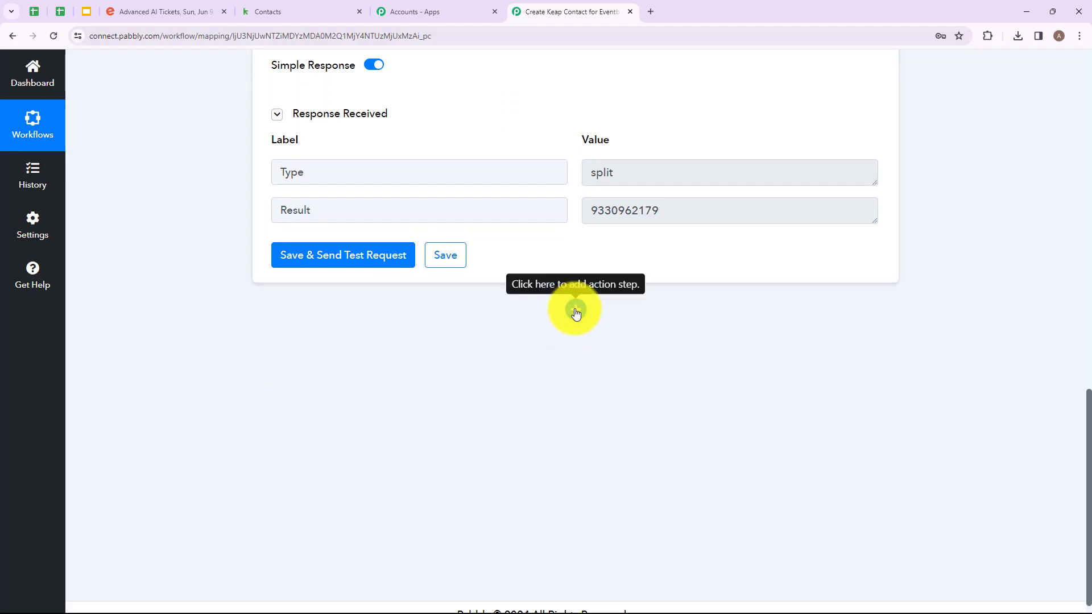
left_click(575, 311)
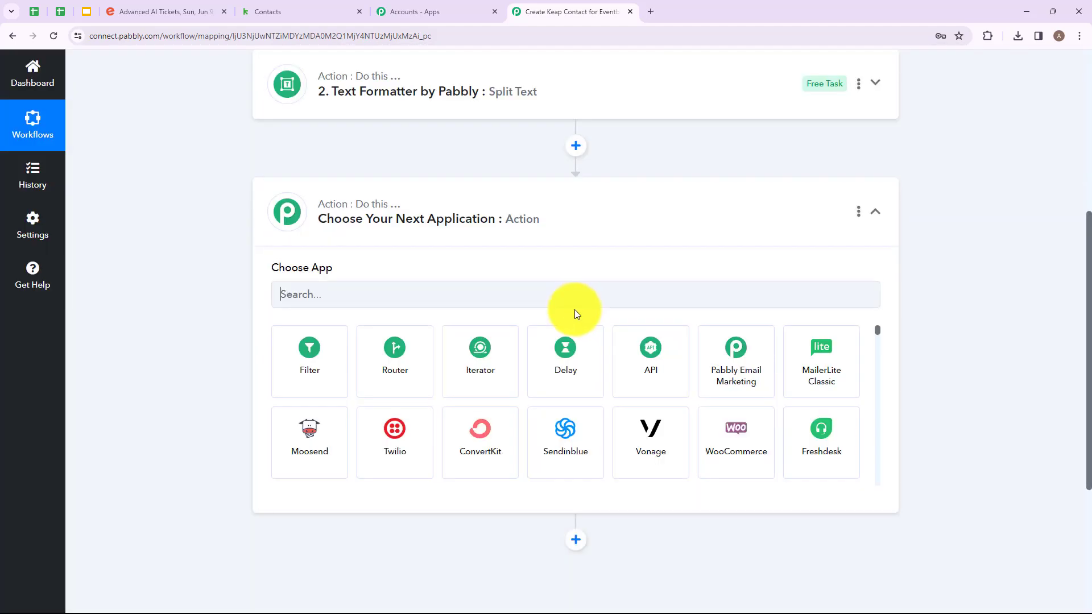
left_click(467, 298)
type("Event")
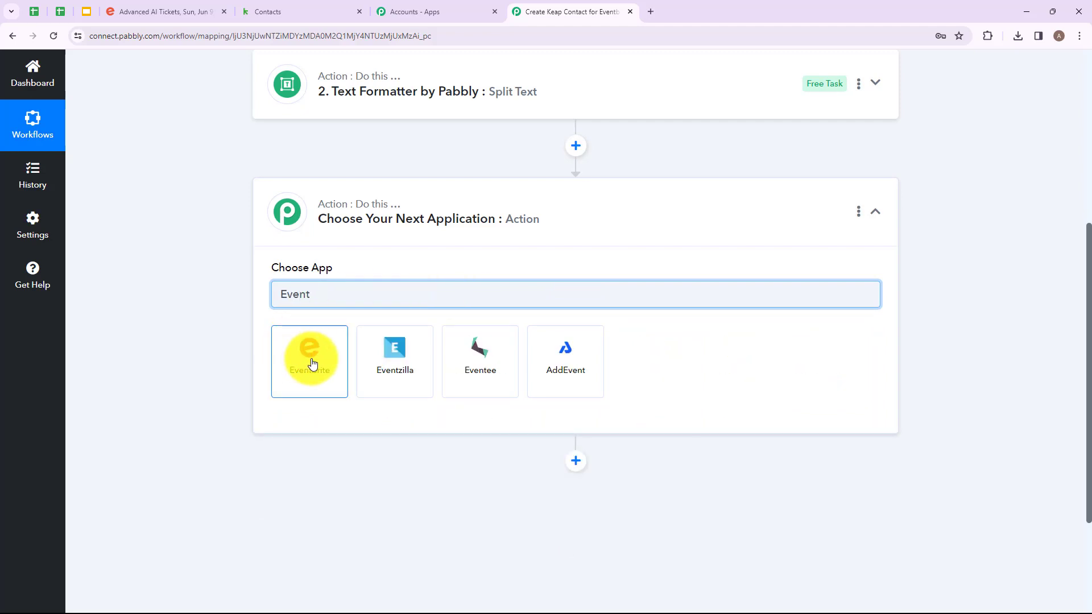
left_click(312, 364)
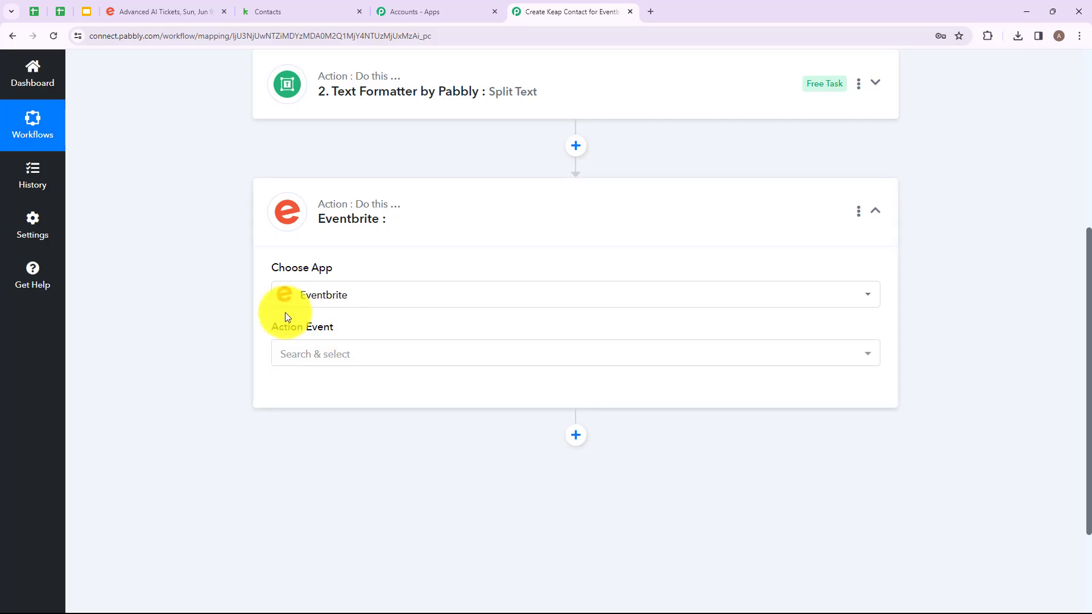
left_click(447, 362)
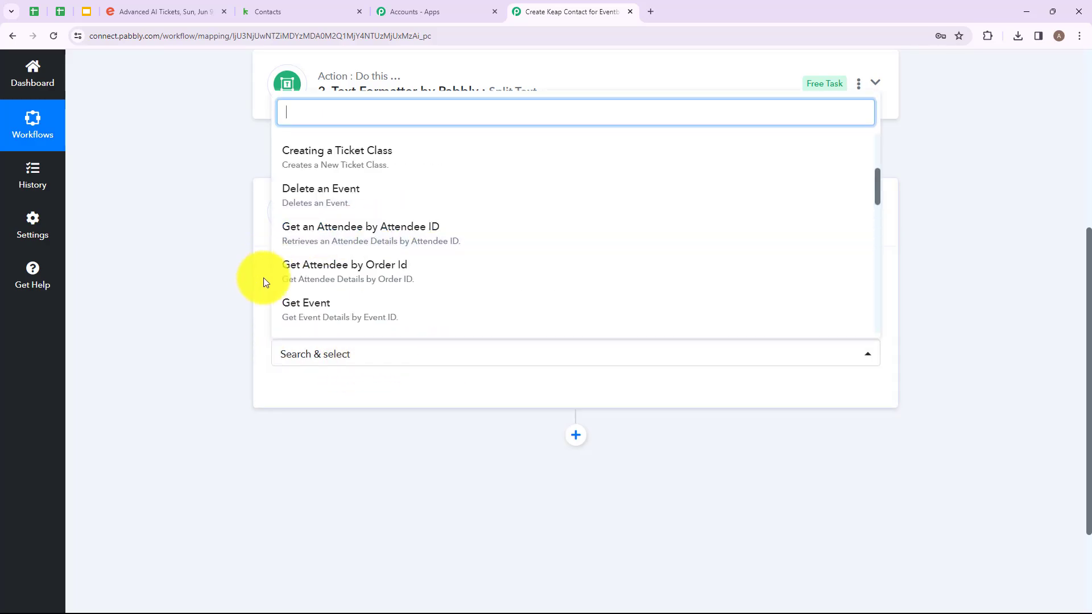
left_click(421, 268)
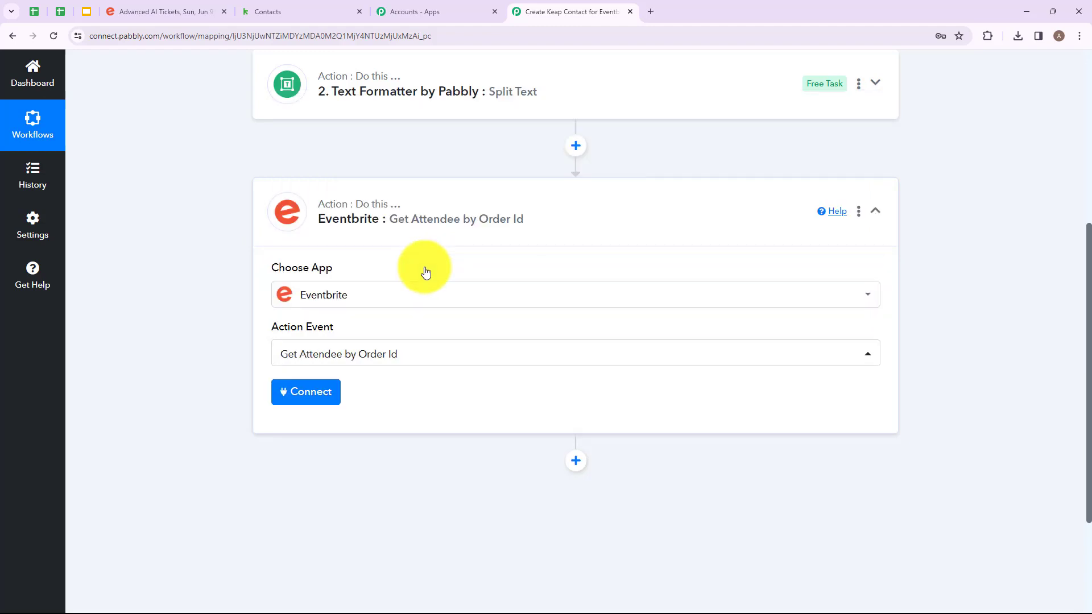
- Connect the action through a new Eventbrite connection and allow Pabbly access to the account
left_click(303, 390)
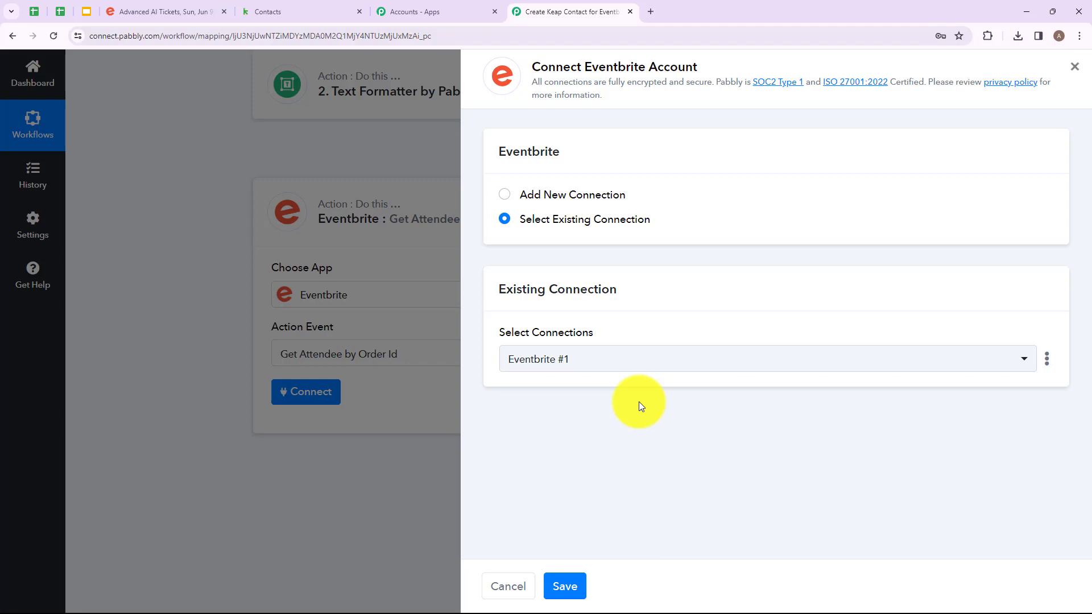
left_click(502, 195)
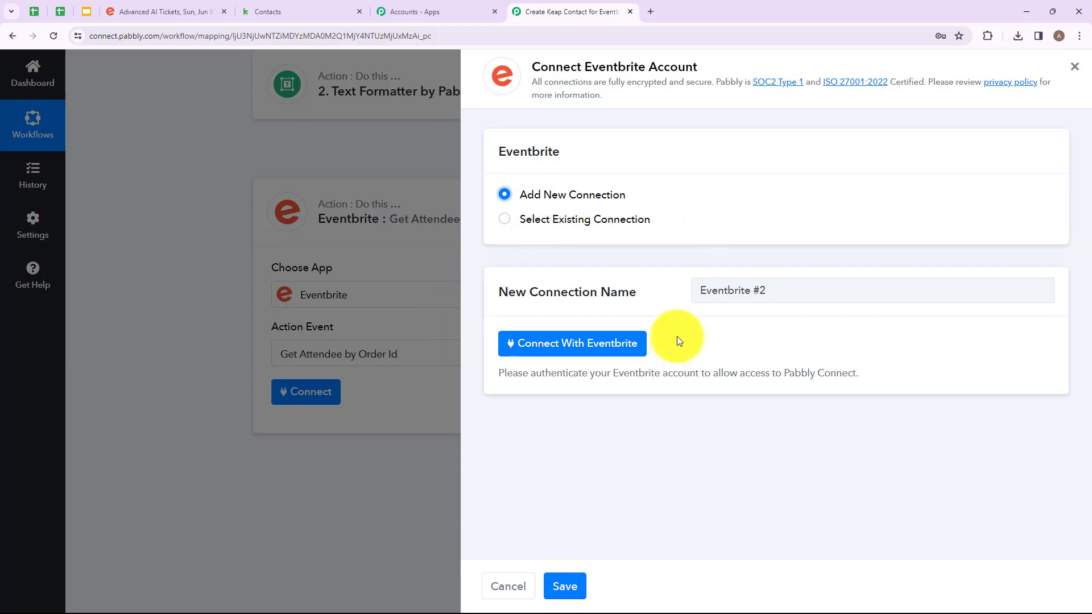
left_click(548, 349)
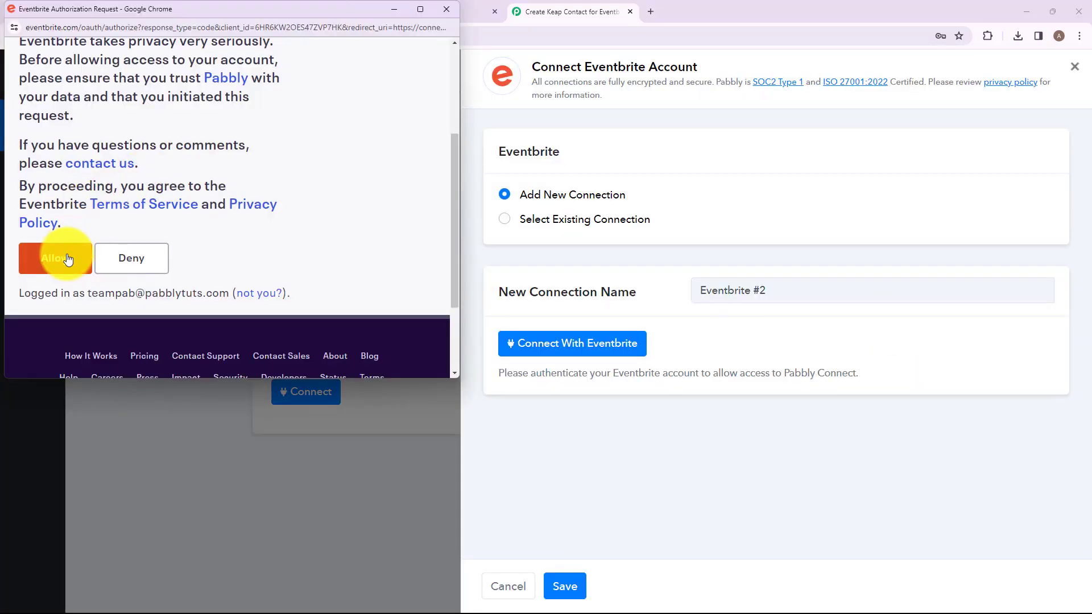
left_click(66, 261)
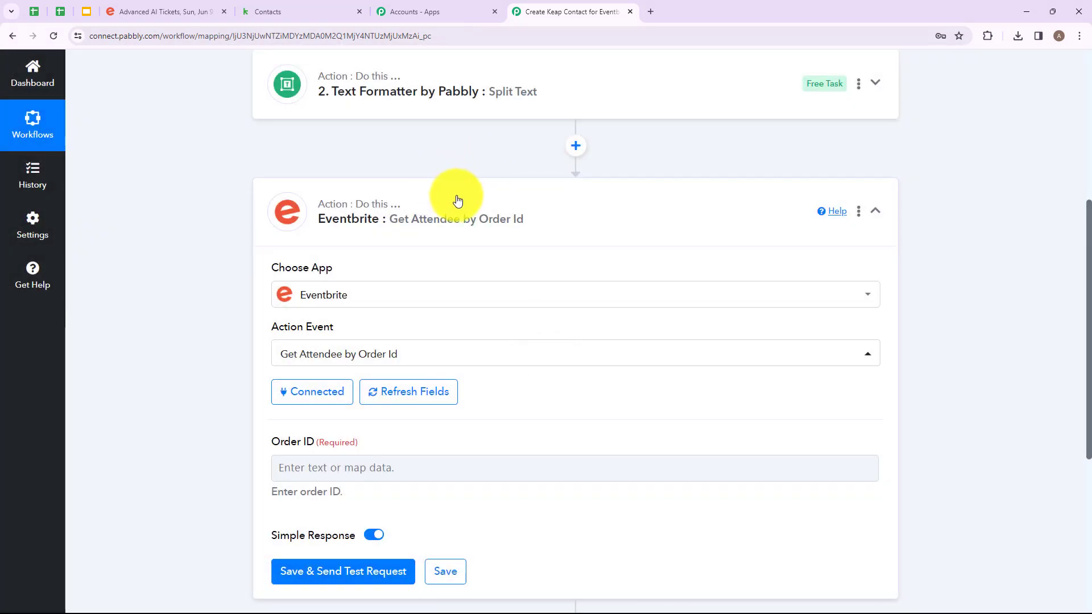
- Map the Split Text Result into the Order ID field, then save the action and send a test request
scroll(455, 210, "down", 3)
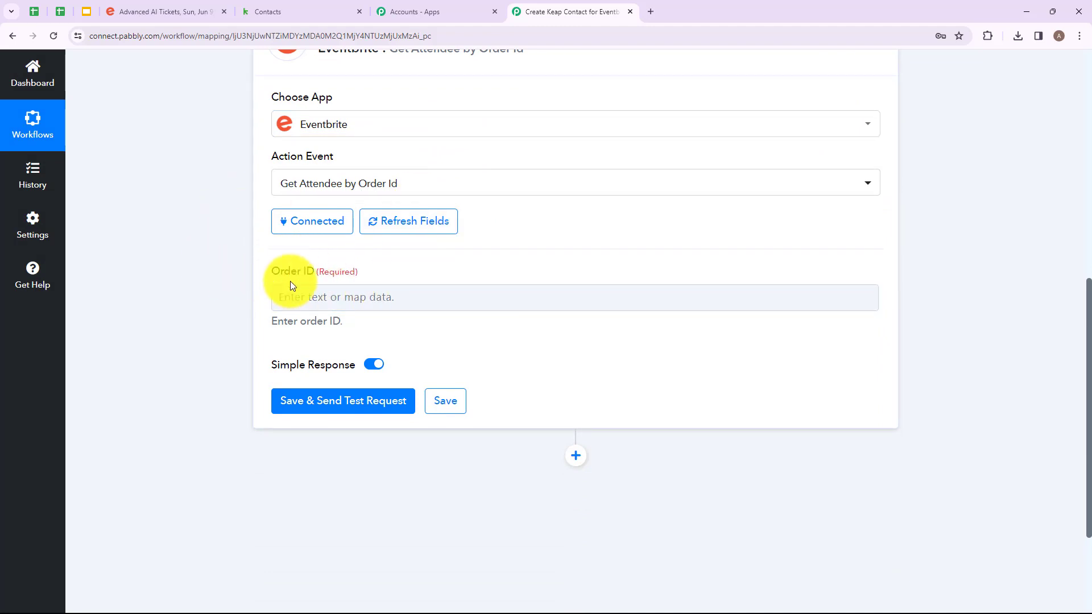
left_click_drag(324, 270, 392, 272)
left_click(393, 271)
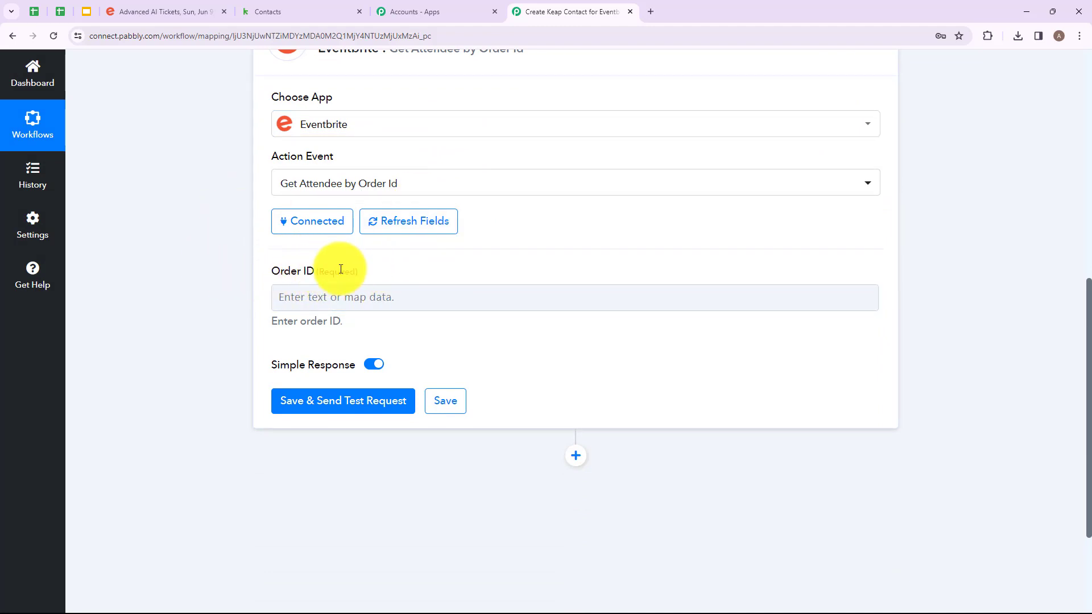
left_click(330, 298)
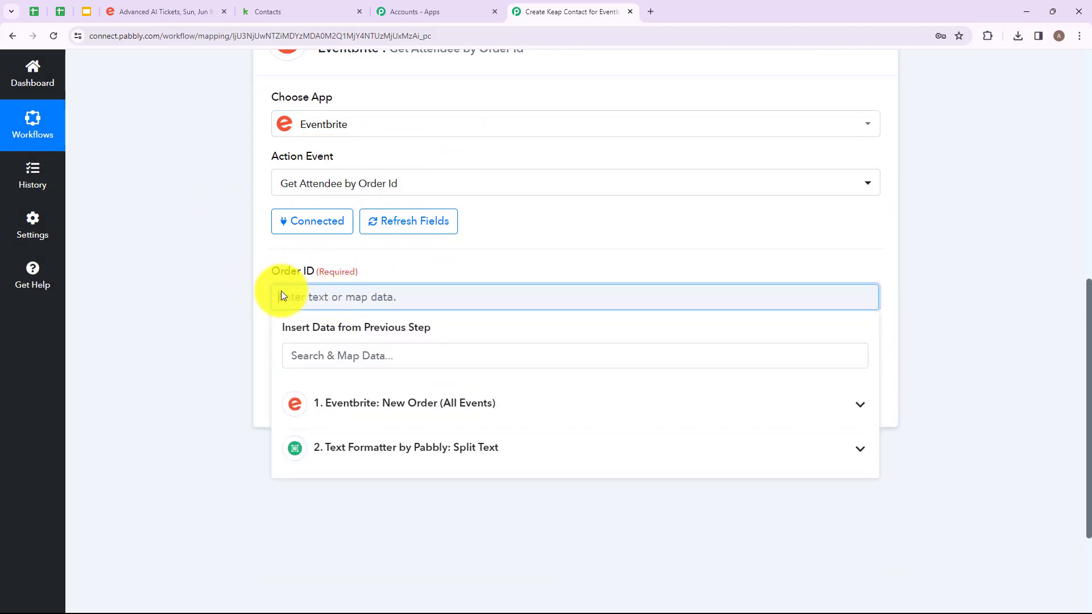
left_click(386, 454)
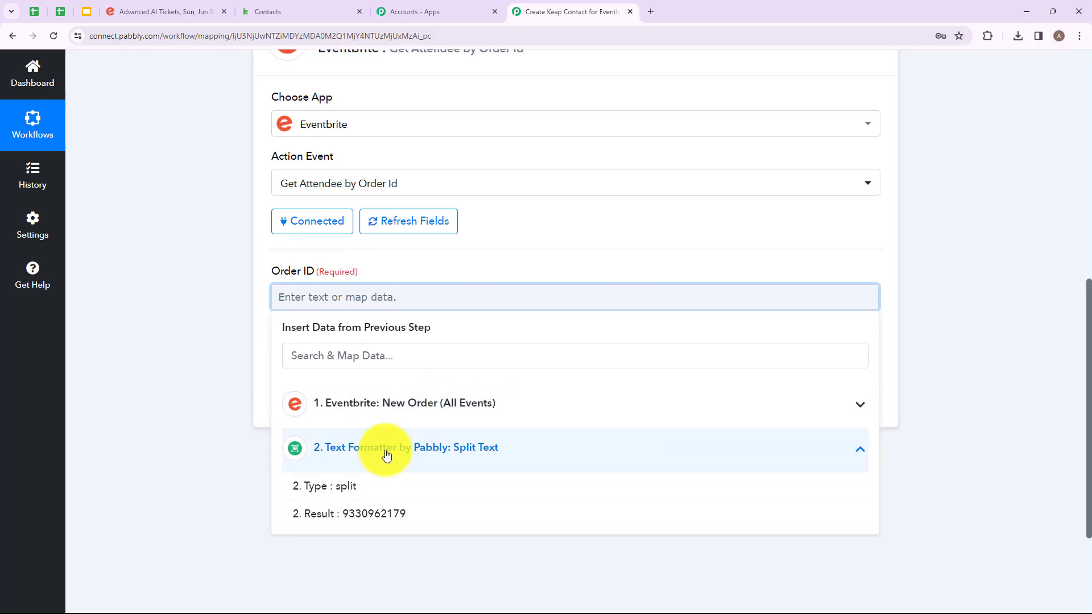
left_click(349, 514)
left_click(250, 453)
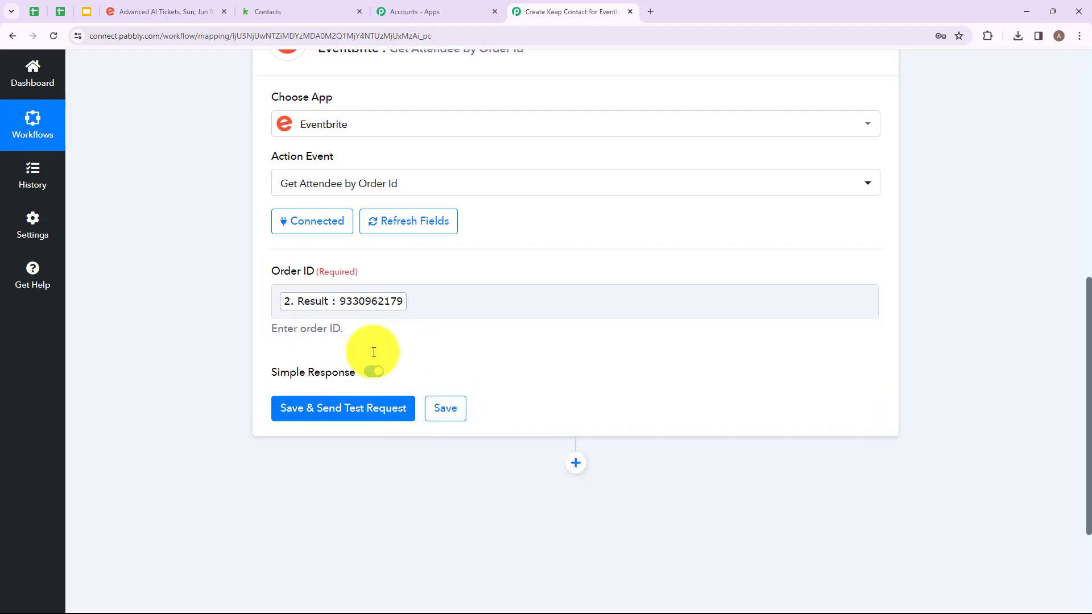
left_click(357, 422)
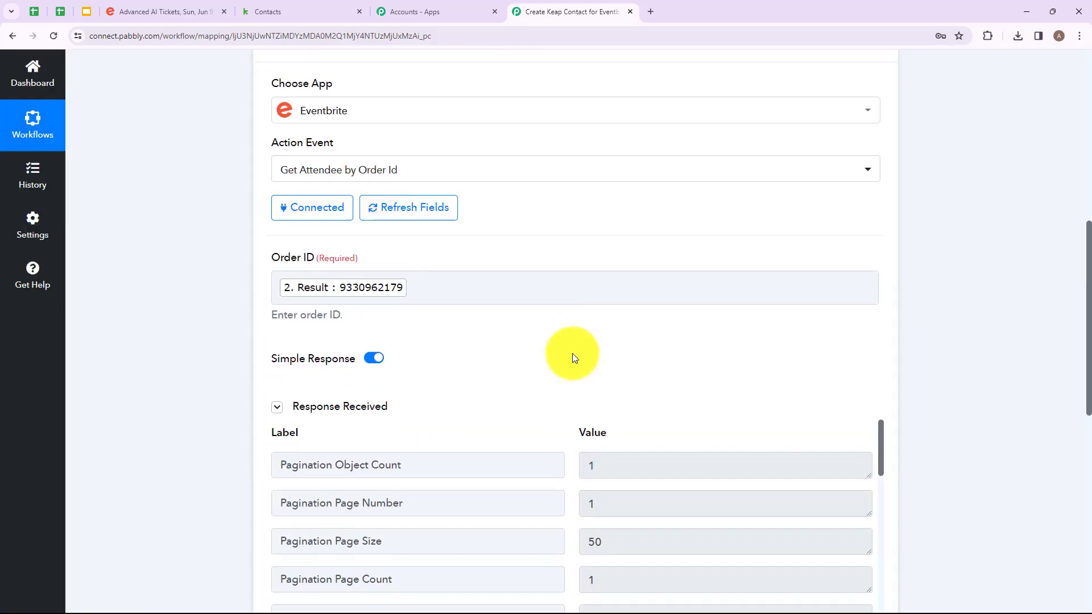
- Examine the attendee's profile name and email and the event, order and ticket details in the Get Attendee response
scroll(572, 353, "down", 5)
scroll(625, 256, "down", 15)
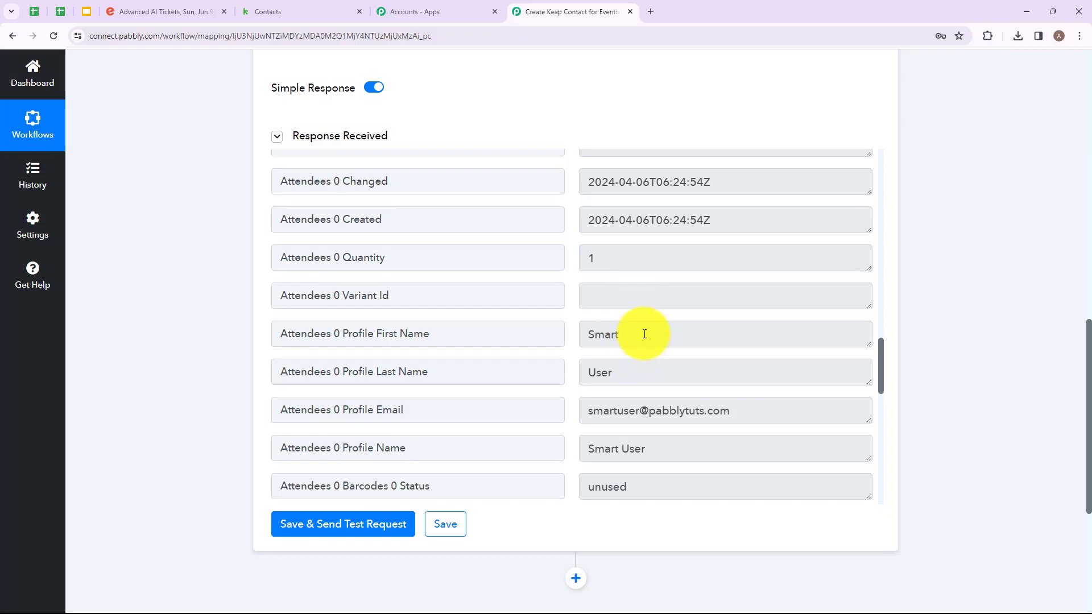
left_click_drag(376, 334, 541, 336)
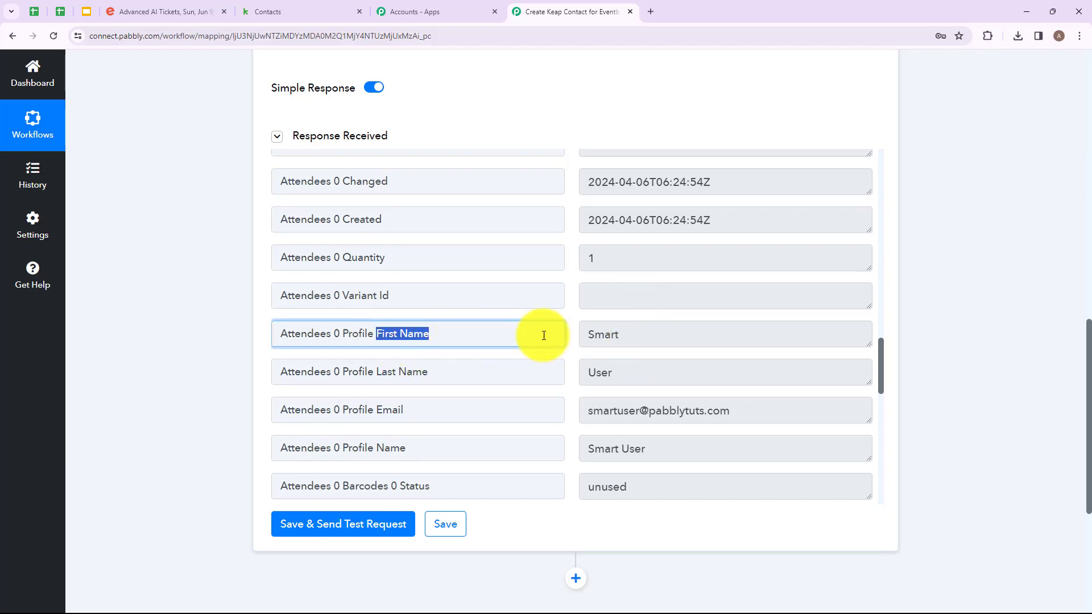
left_click_drag(618, 334, 560, 341)
left_click_drag(638, 373, 536, 378)
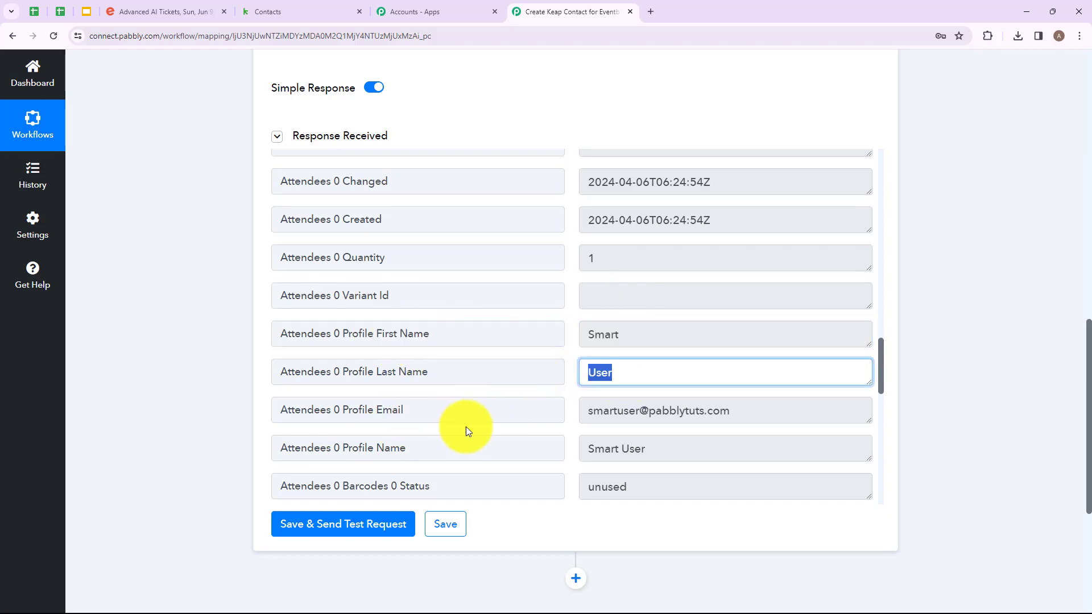
left_click_drag(732, 410, 579, 424)
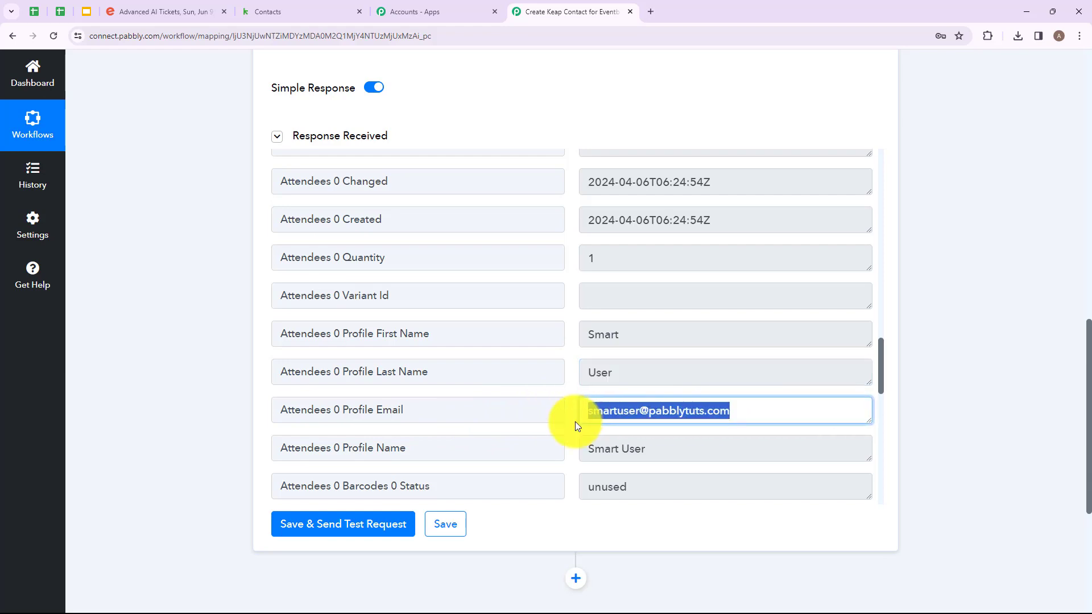
scroll(673, 372, "down", 5)
scroll(658, 224, "down", 4)
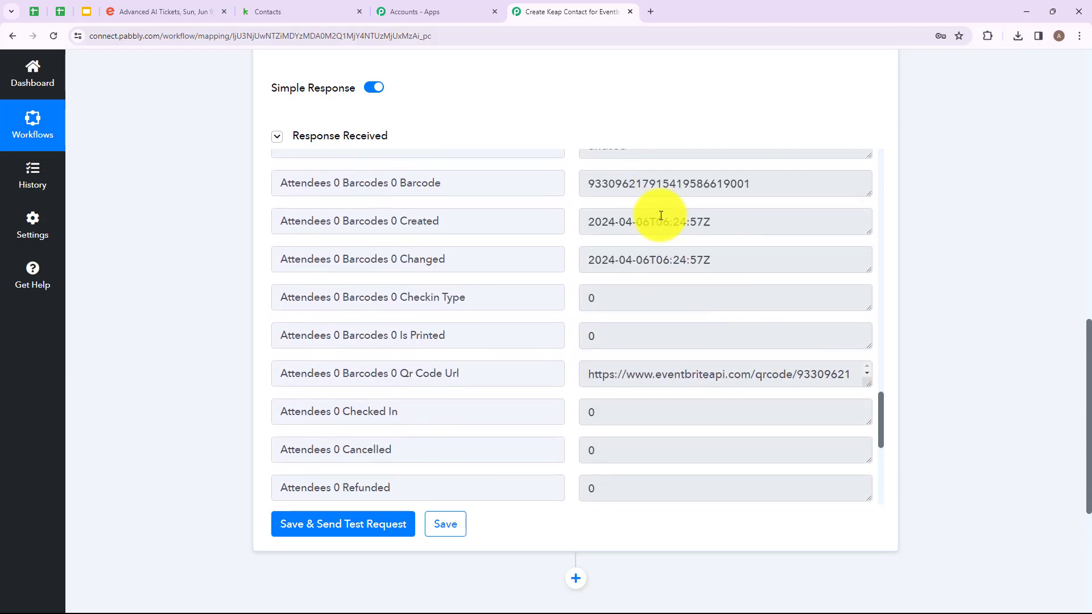
scroll(664, 317, "down", 9)
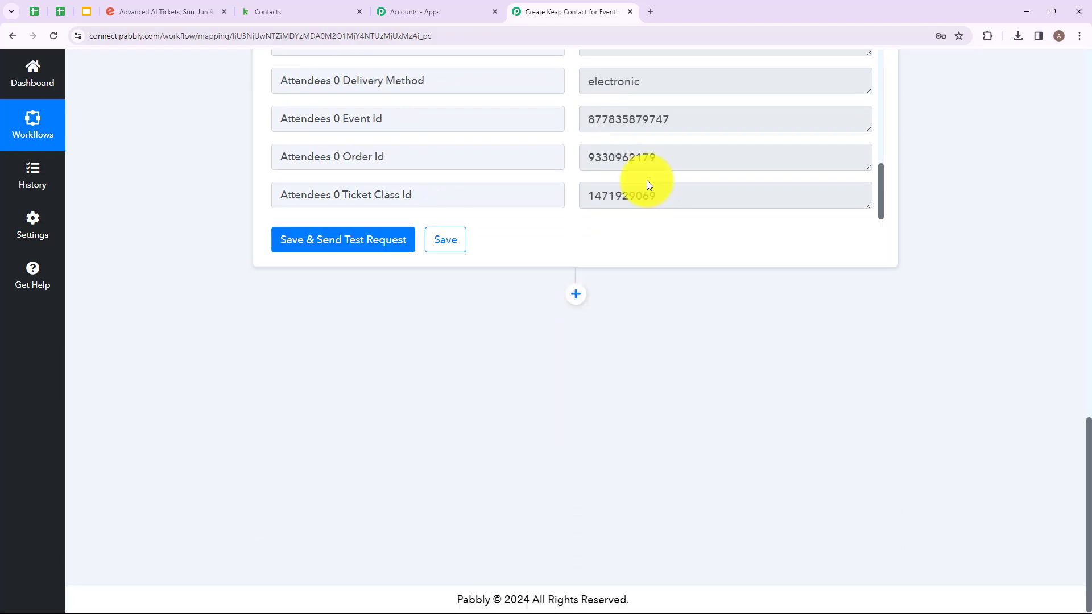
scroll(647, 179, "up", 4)
scroll(644, 184, "down", 3)
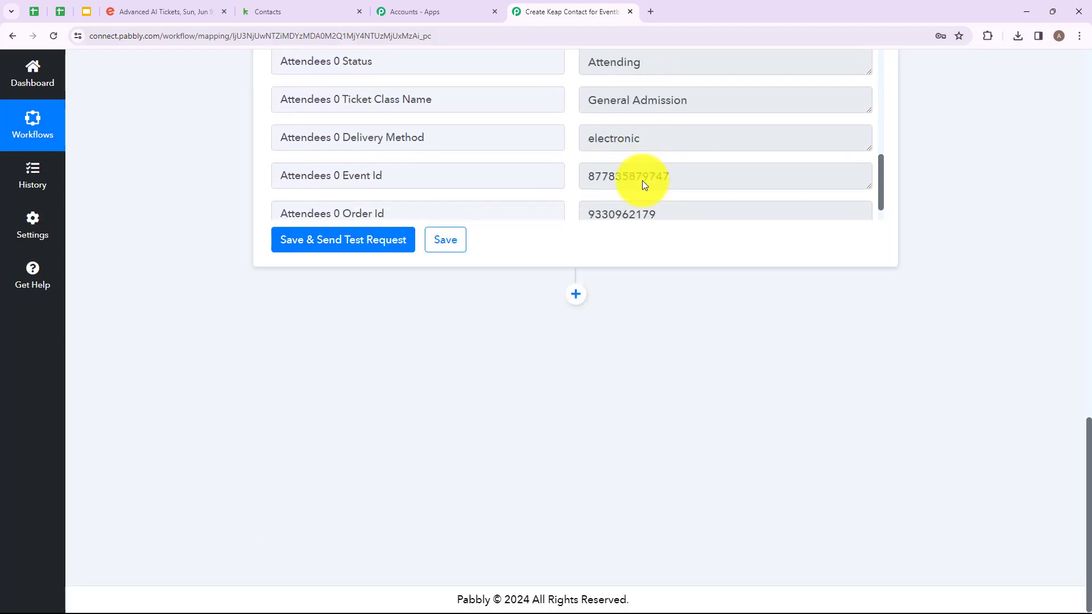
- Add an Infusionsoft by Keap action after the Get Attendee step with Create/Update Contact as the action event
left_click(576, 293)
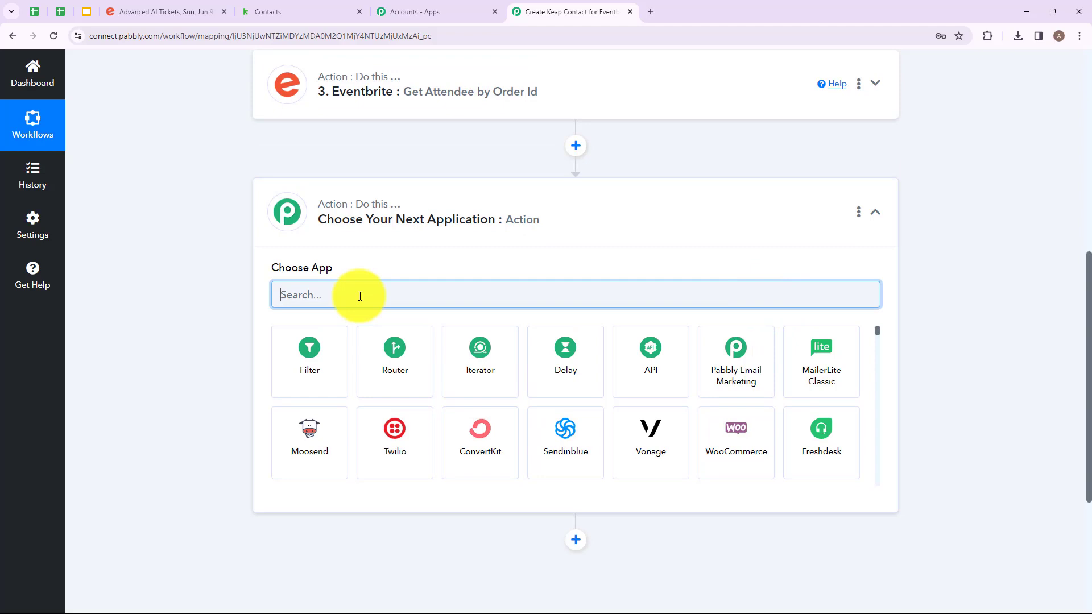
type("INFU")
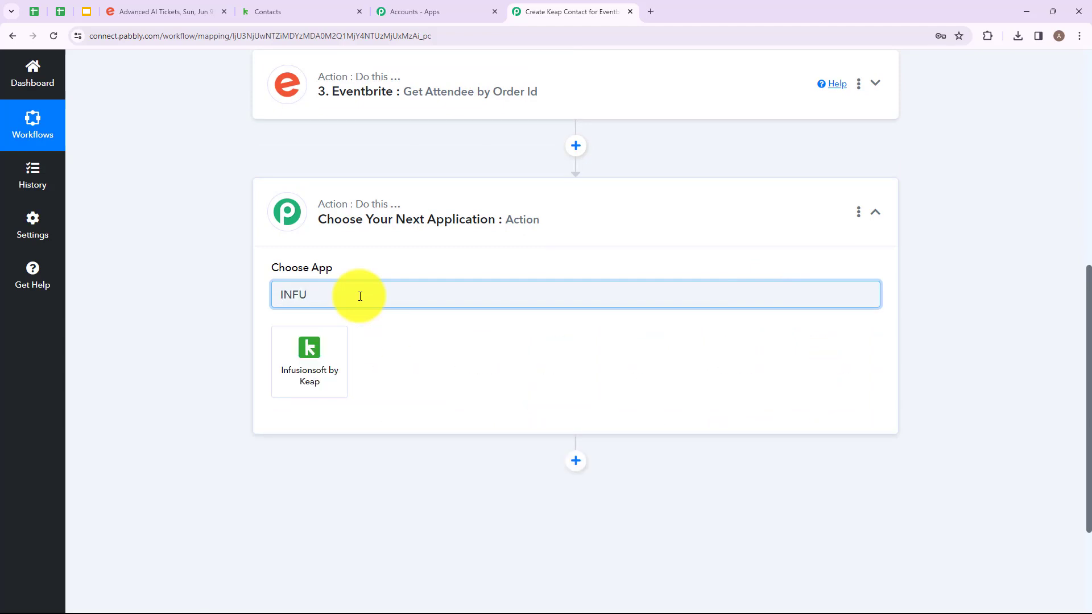
left_click(309, 356)
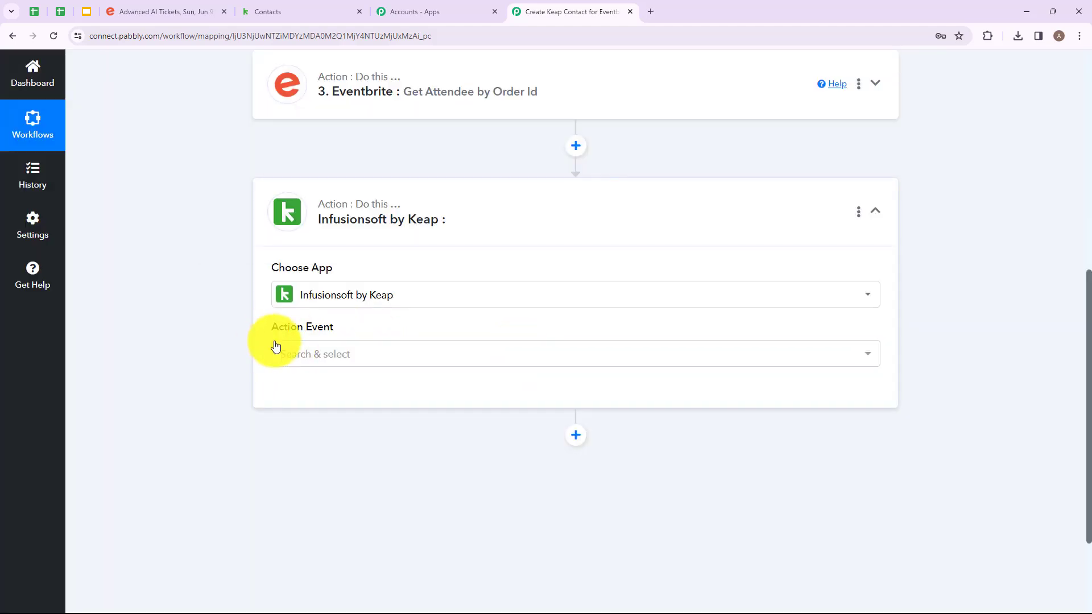
left_click(496, 366)
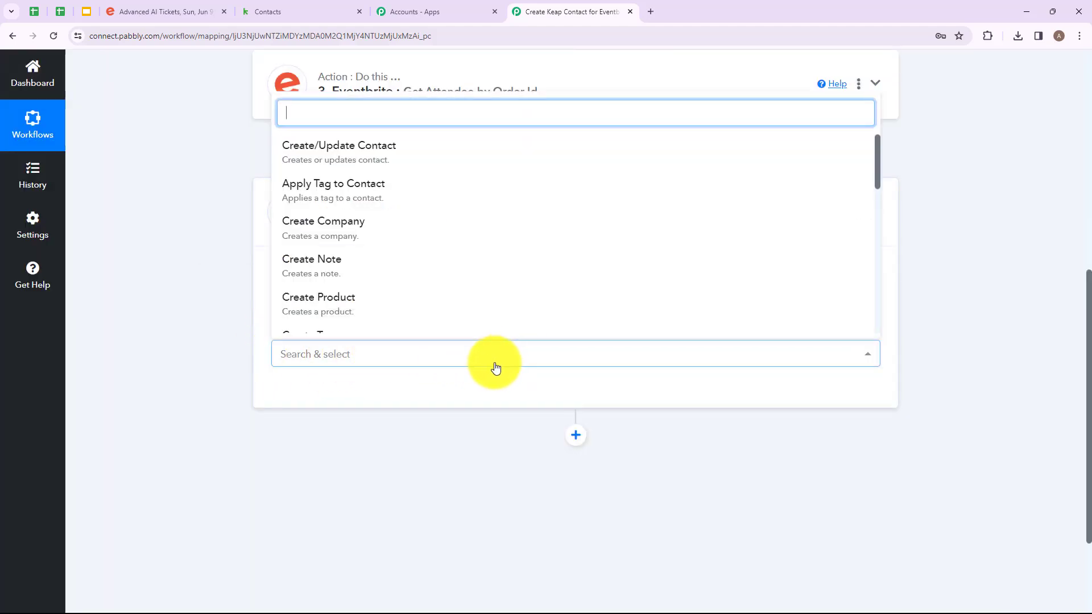
scroll(426, 237, "down", 5)
scroll(470, 227, "up", 2)
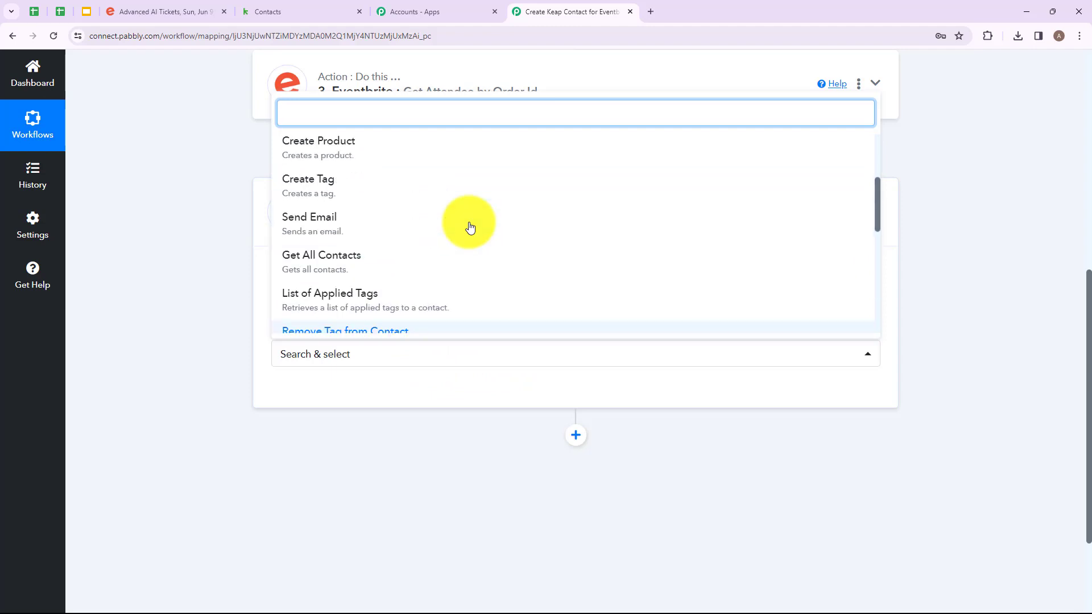
scroll(469, 227, "up", 3)
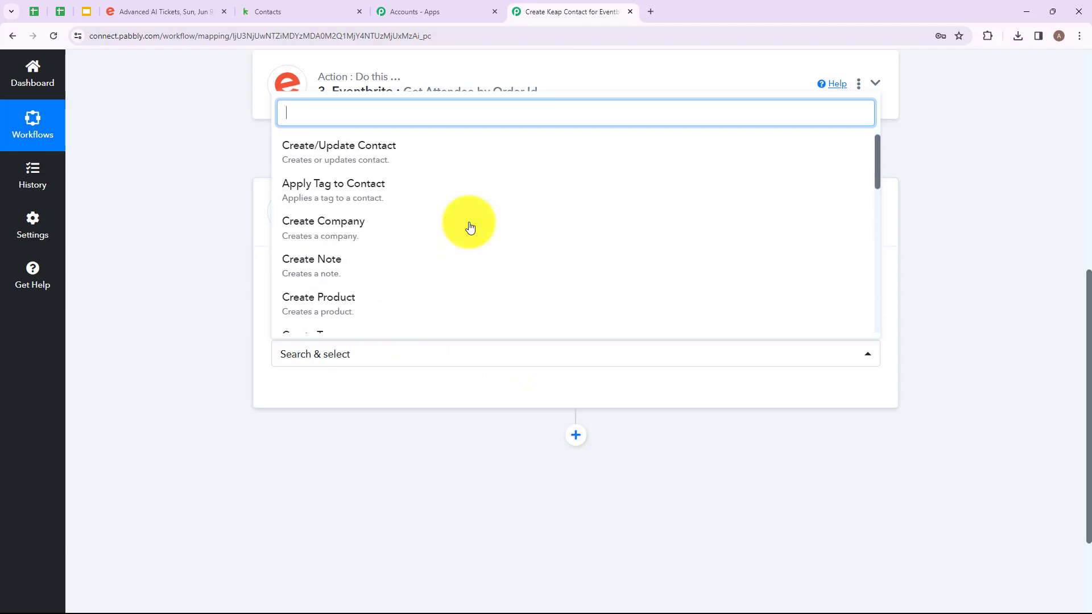
left_click(397, 157)
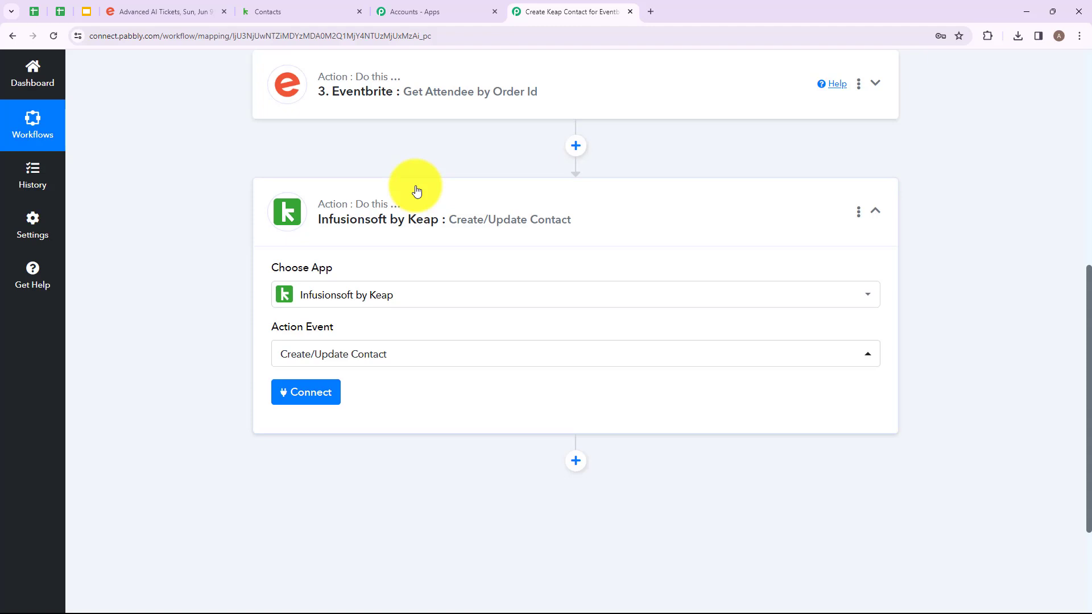
- Connect the action to Keap through a new Infusionsoft by Keap connection
left_click(302, 393)
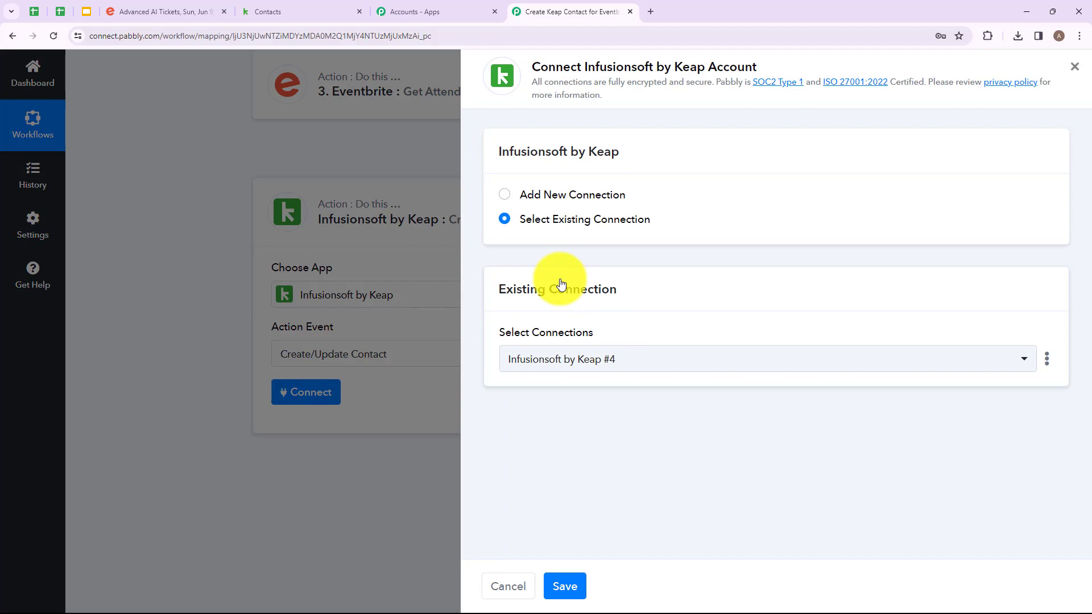
left_click(505, 196)
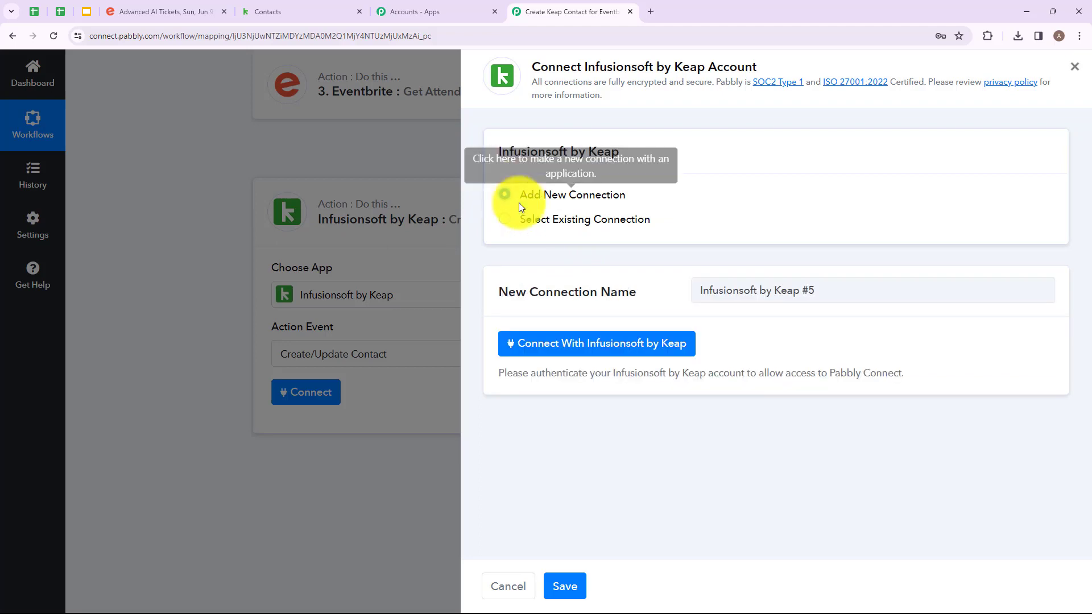
left_click(571, 353)
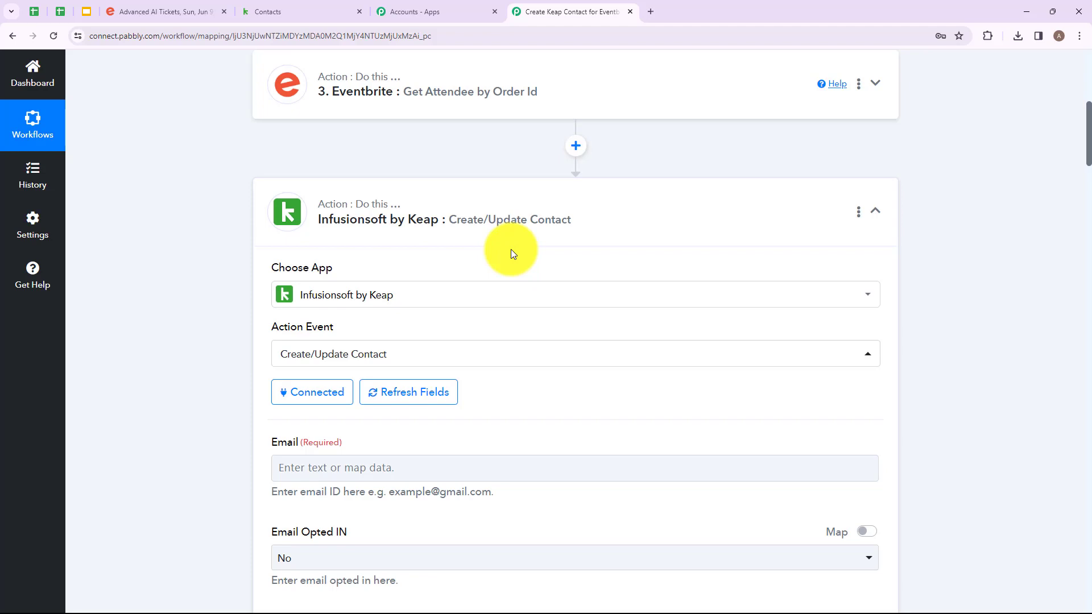
- Map the Email field to Attendees 0 Profile Email from the Get Attendee by Order Id step
scroll(511, 249, "down", 3)
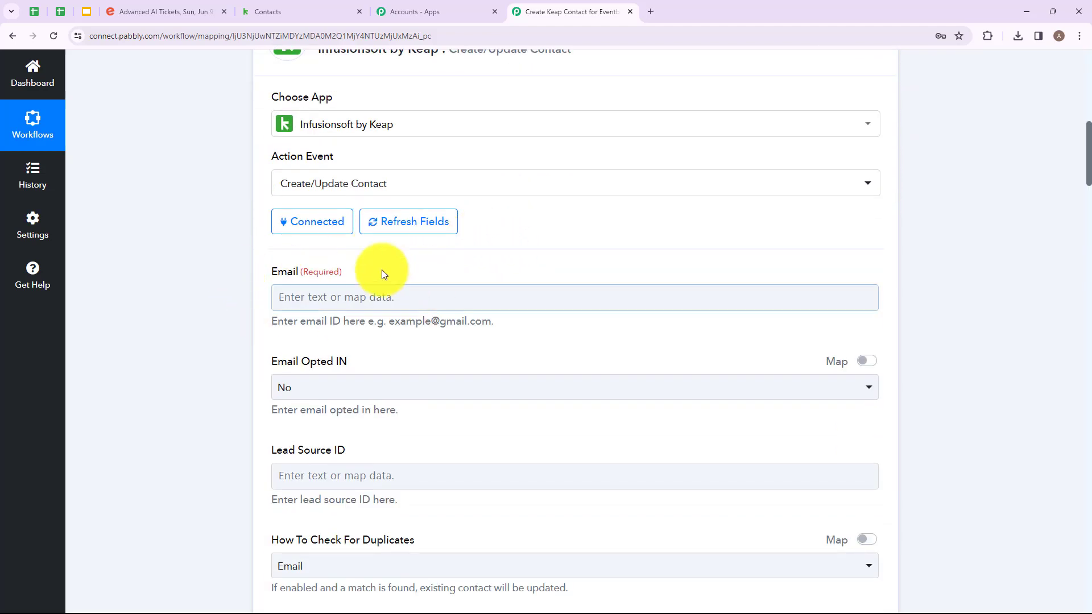
left_click(351, 300)
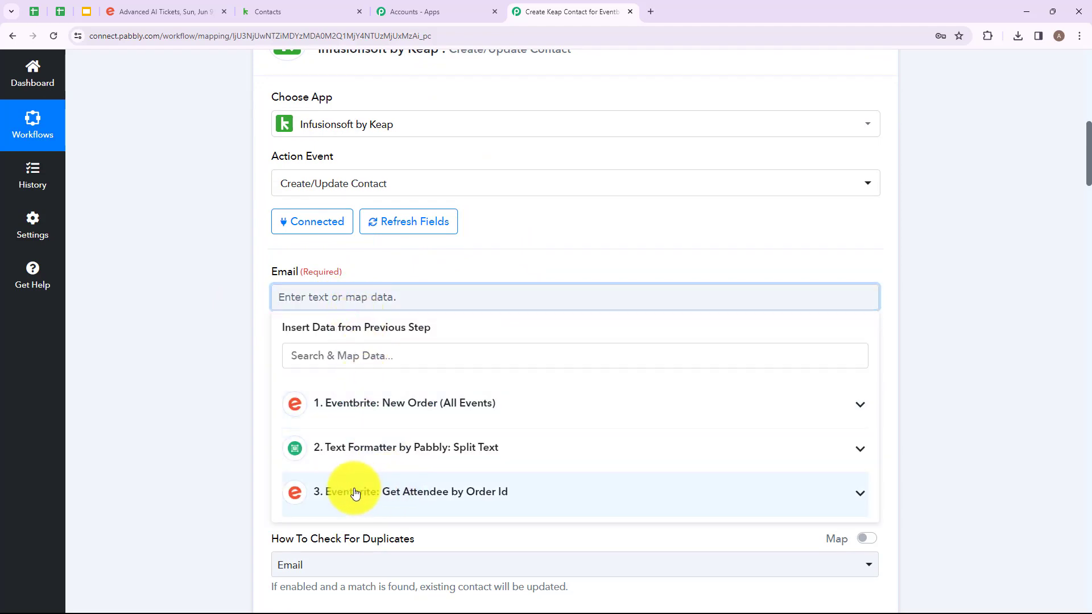
left_click(387, 494)
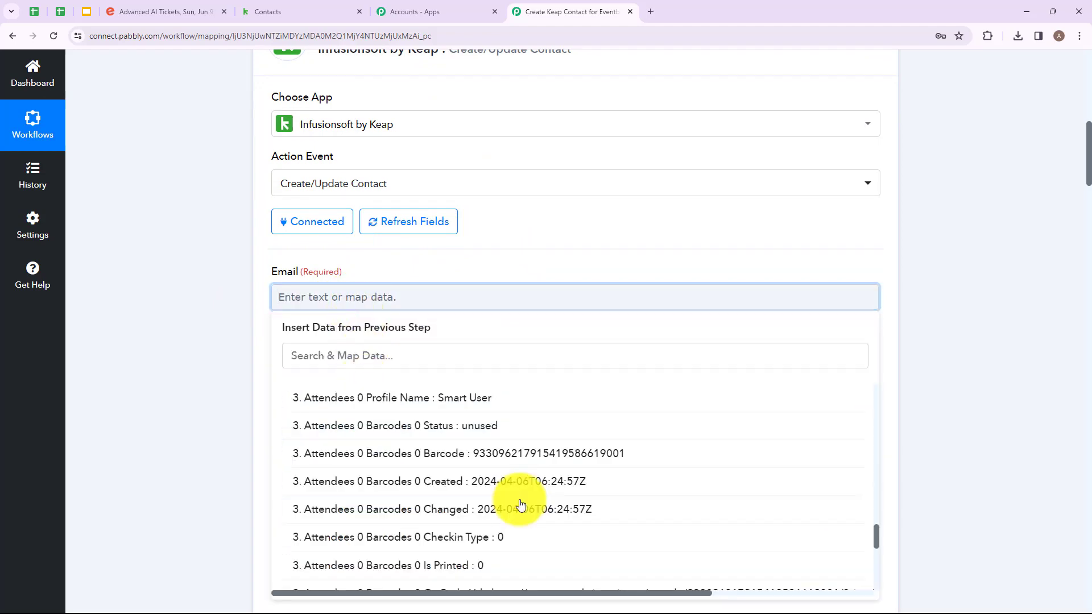
scroll(452, 428, "up", 1)
left_click(452, 429)
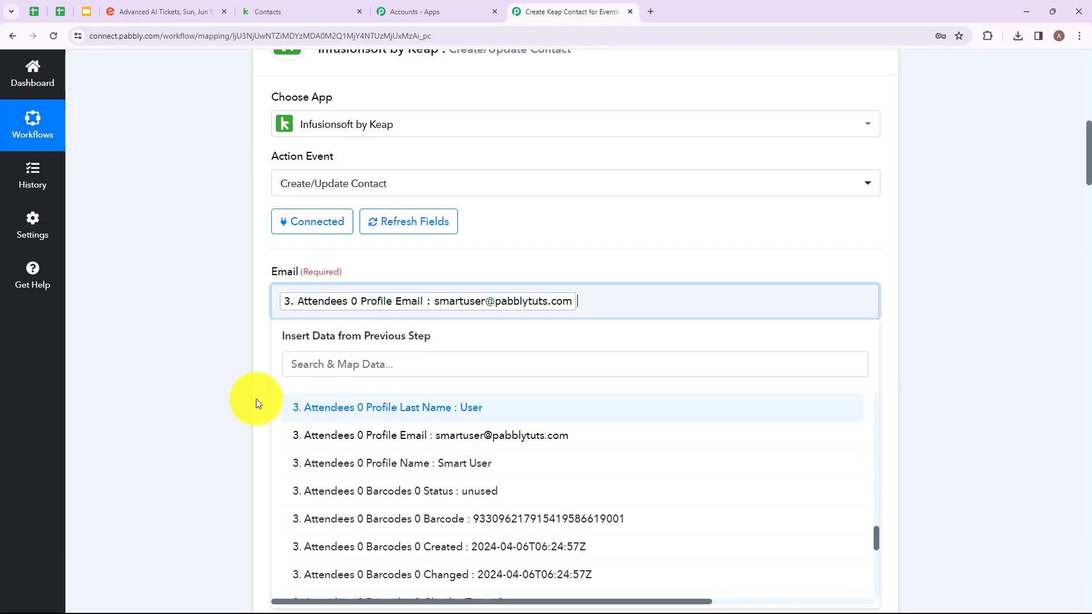
left_click(270, 420)
- Map the First Name field to Attendees 0 Profile First Name from the Get Attendee by Order Id step
scroll(454, 268, "down", 6)
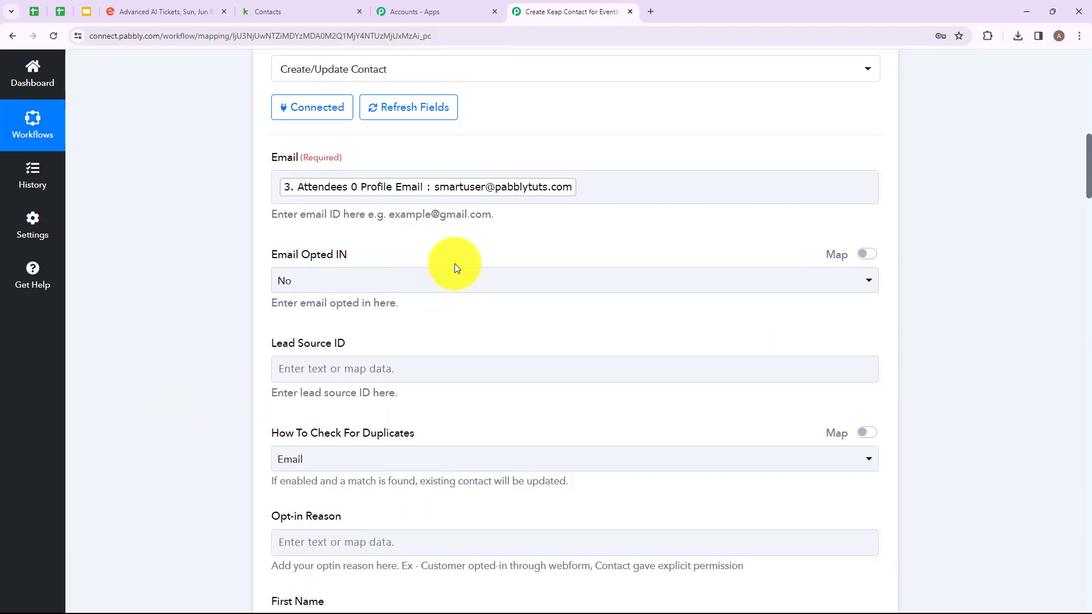
scroll(322, 301, "down", 2)
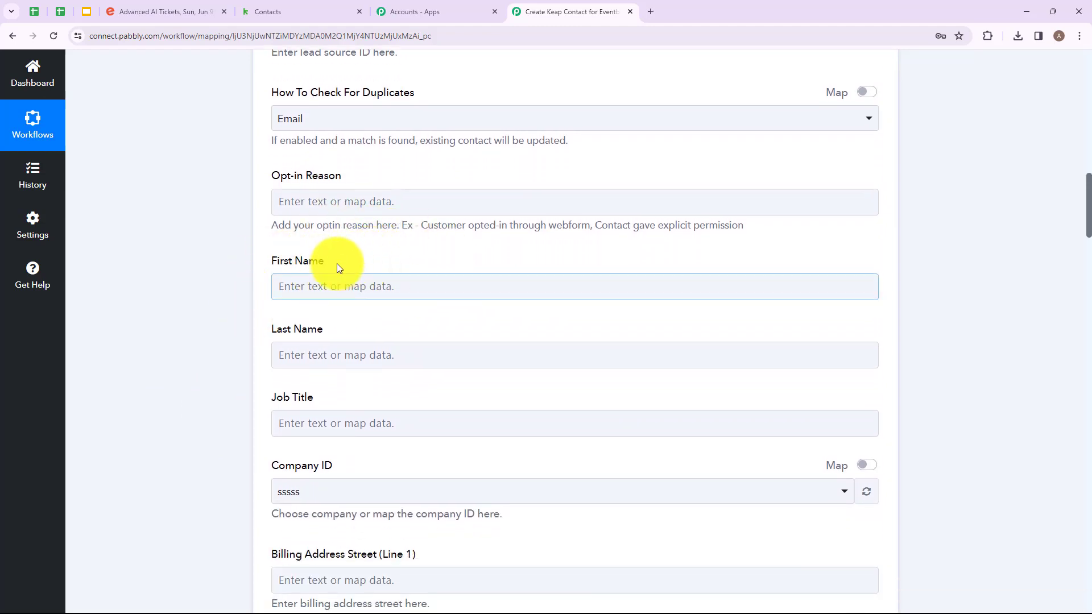
left_click(308, 288)
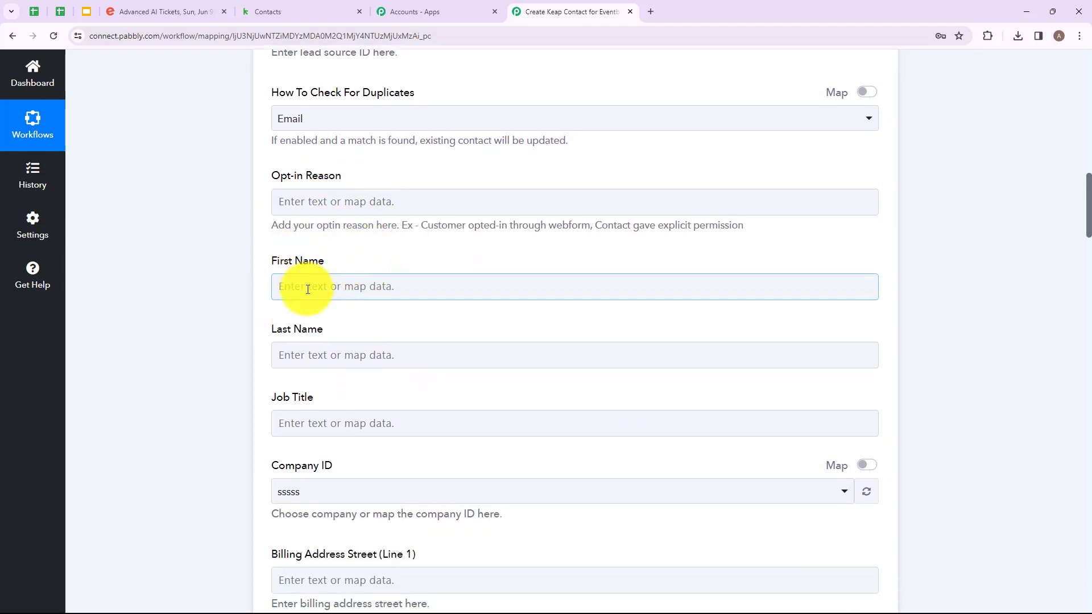
left_click(353, 290)
left_click(435, 477)
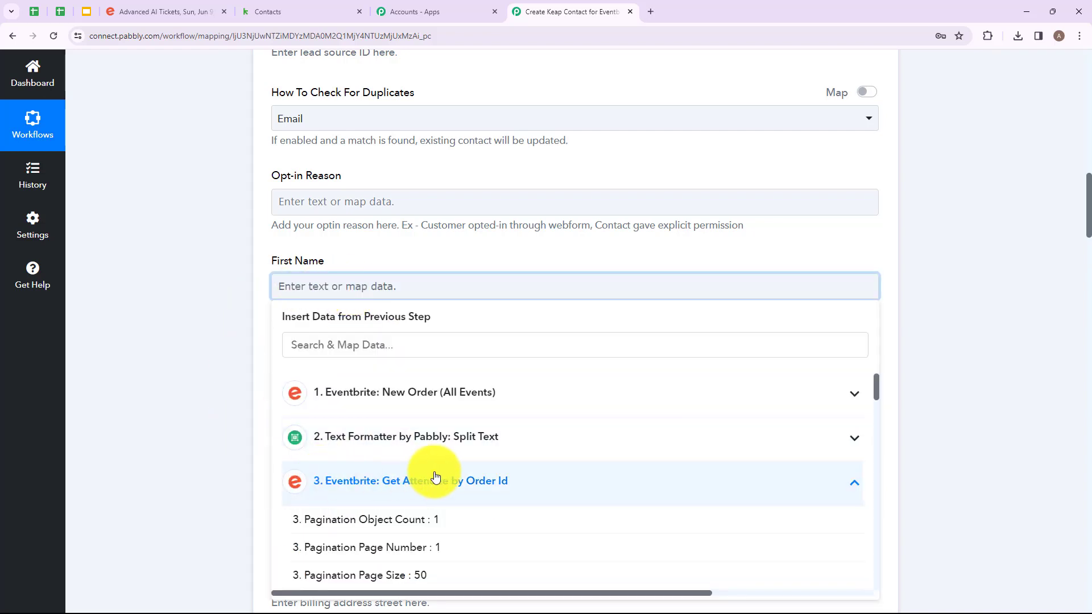
scroll(448, 523, "down", 5)
left_click(364, 483)
left_click(231, 470)
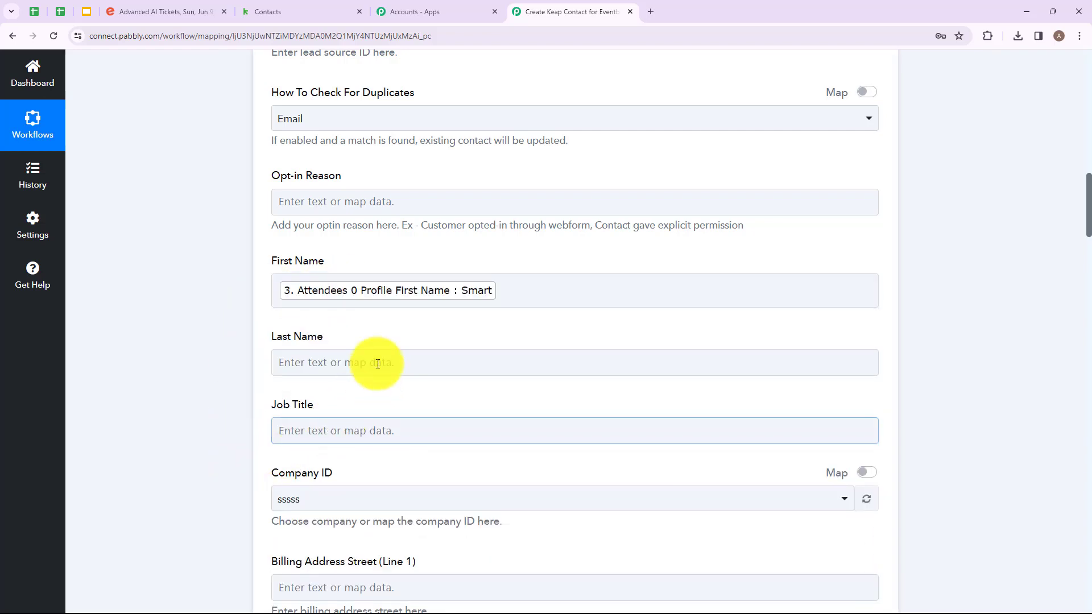
- Map the Last Name field to Attendees 0 Profile Last Name from the Get Attendee by Order Id step
left_click(377, 363)
left_click(427, 549)
scroll(460, 524, "down", 5)
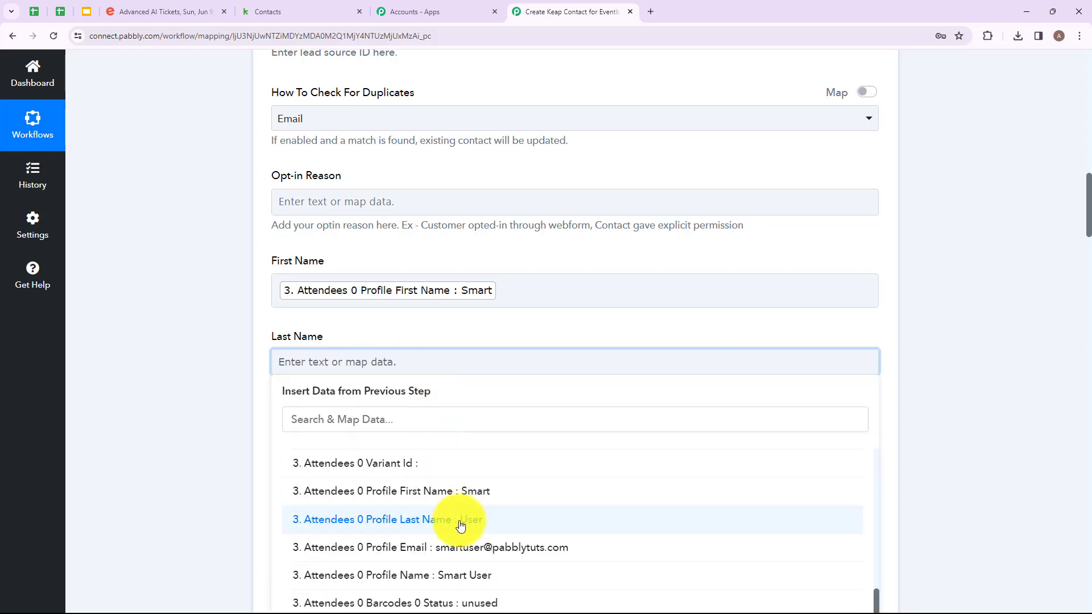
left_click(461, 524)
left_click(196, 487)
- Leave the remaining contact fields as they are, then save the Keap action and send a test request
scroll(449, 337, "down", 6)
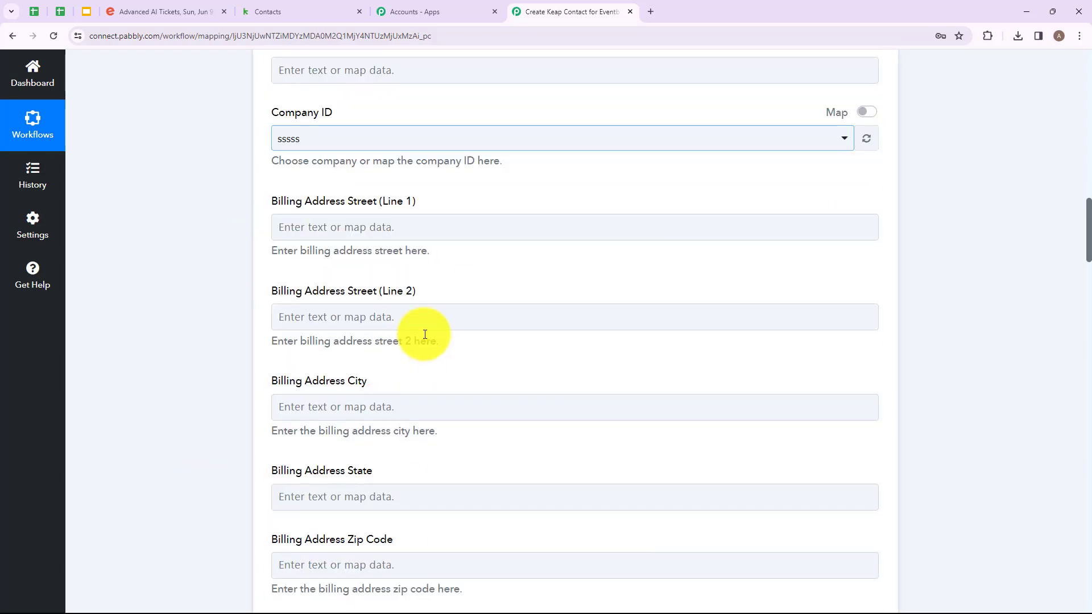
scroll(425, 334, "down", 15)
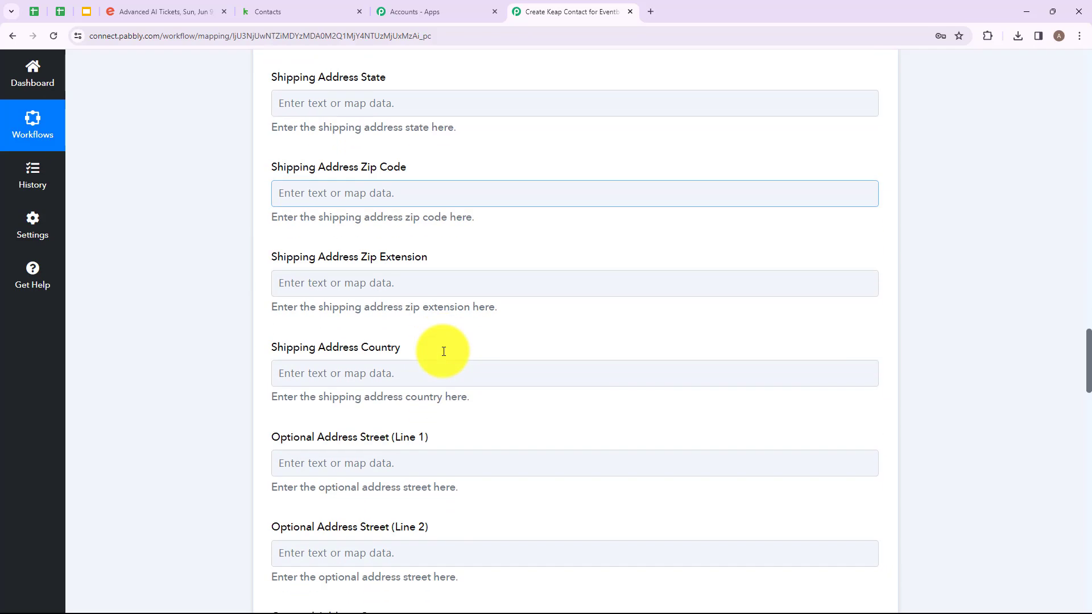
scroll(442, 348, "down", 14)
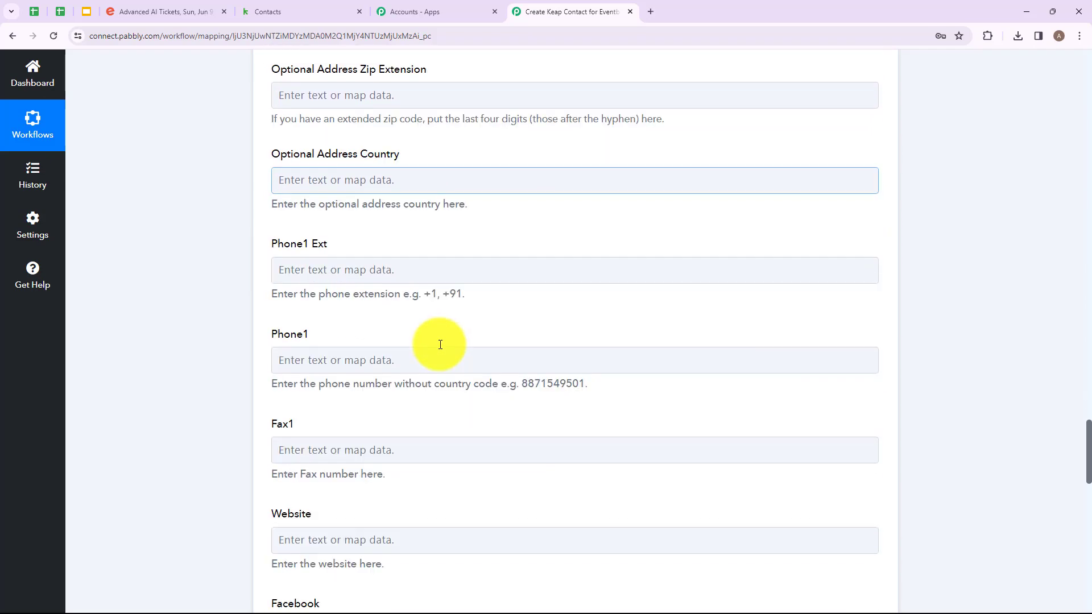
scroll(440, 344, "down", 7)
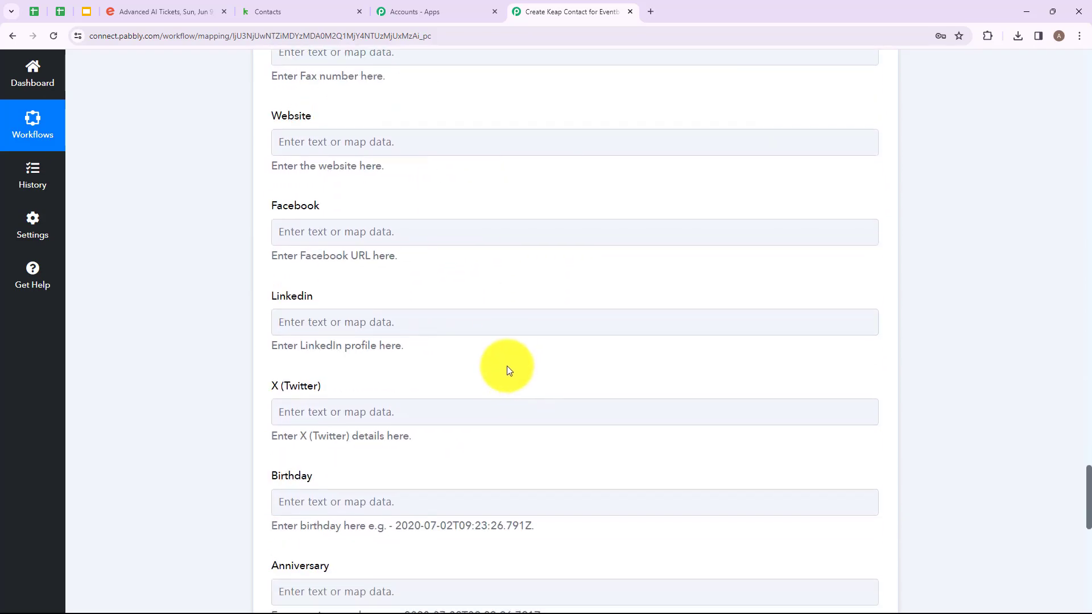
scroll(508, 368, "down", 11)
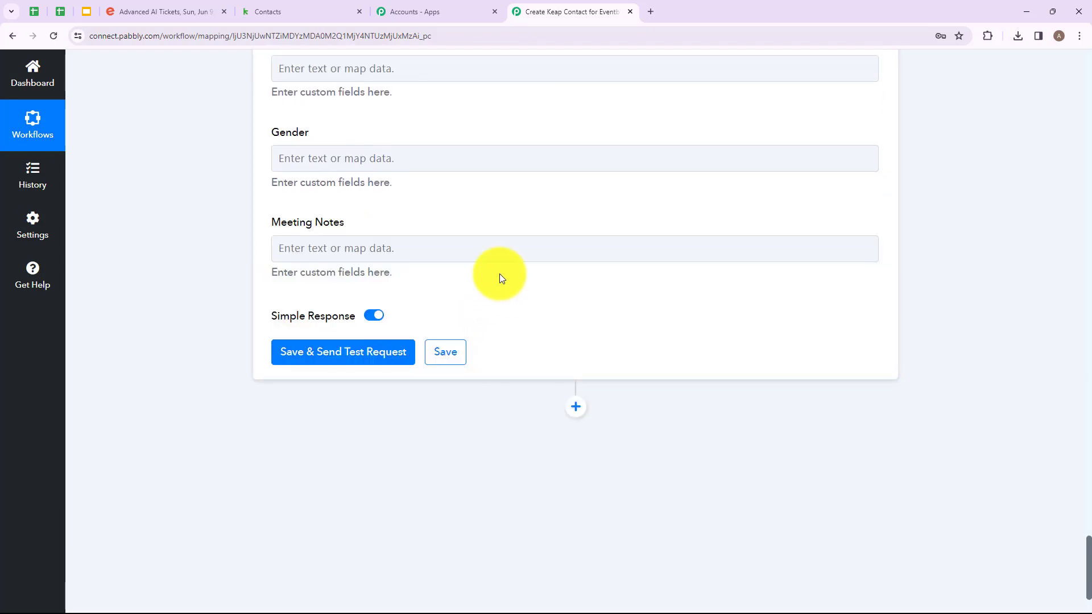
left_click(355, 356)
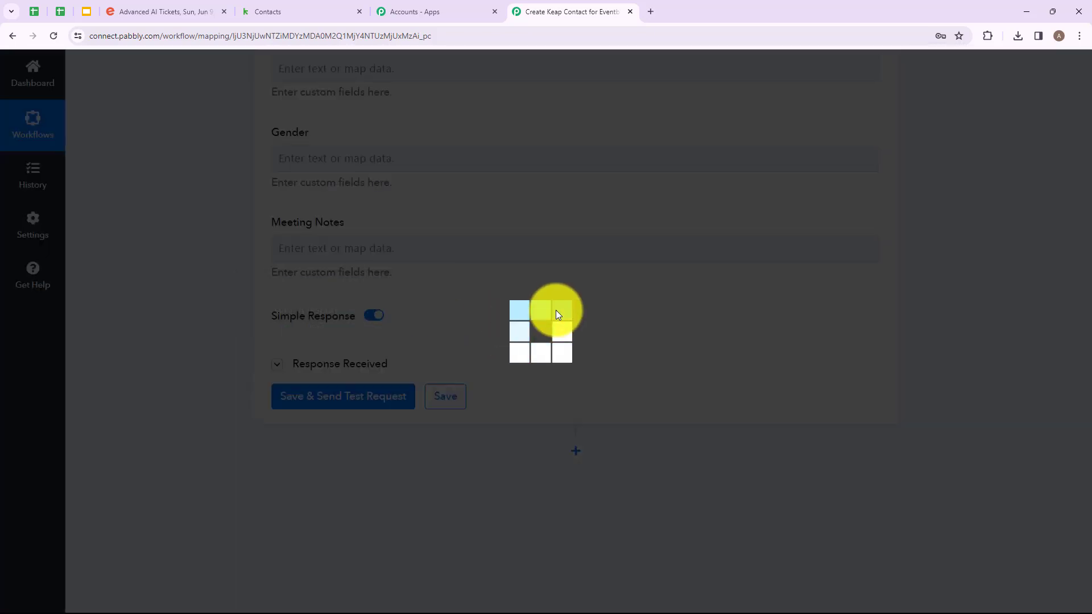
- Check the email, given name and family name in the response against the newest contact's details in Keap's People list
scroll(645, 349, "down", 5)
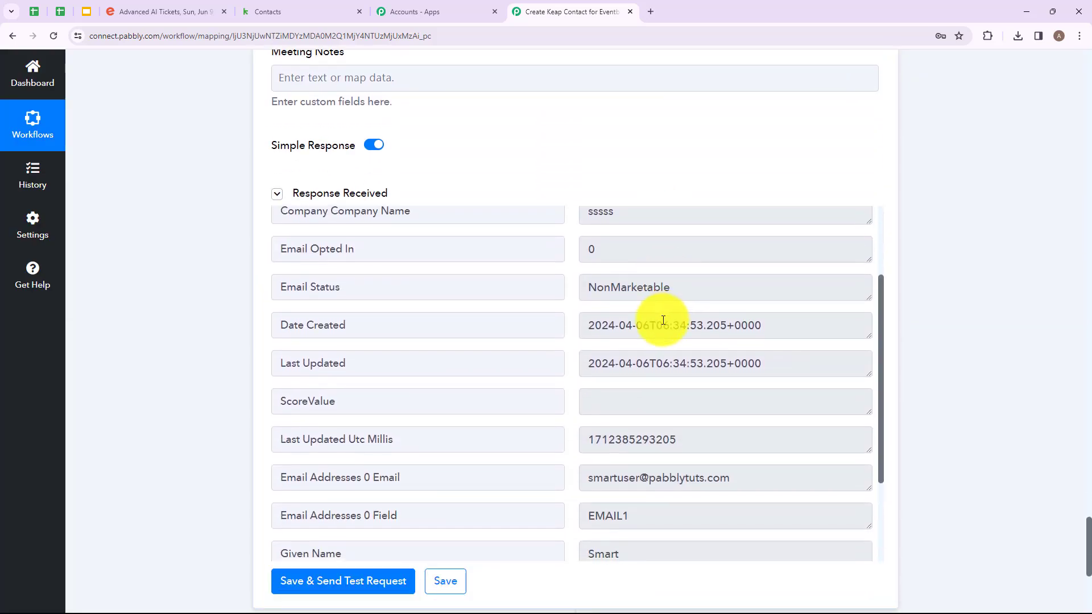
scroll(663, 320, "down", 3)
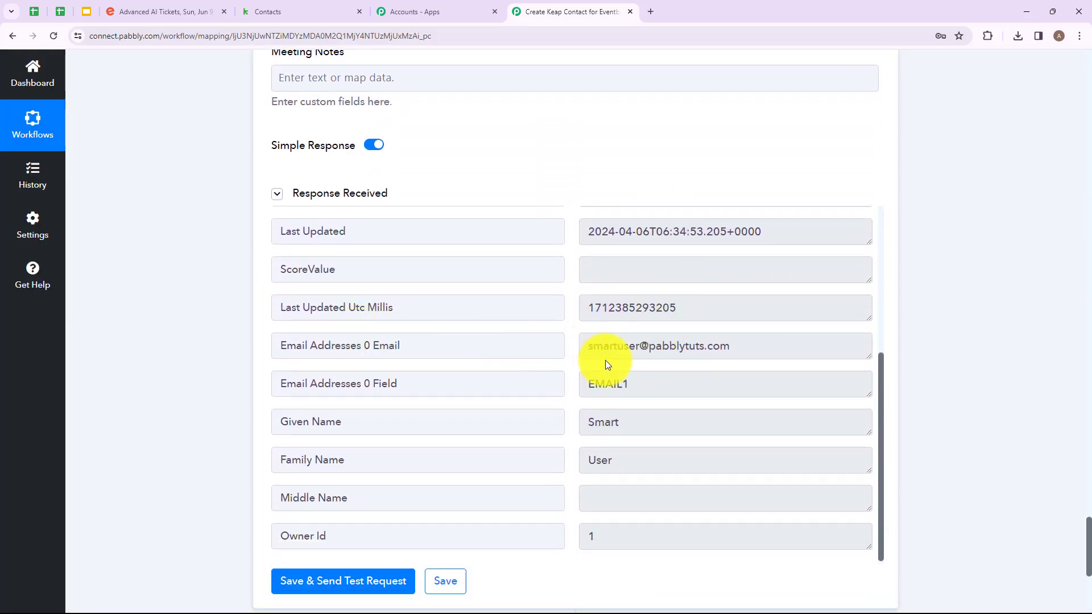
left_click_drag(746, 343, 561, 349)
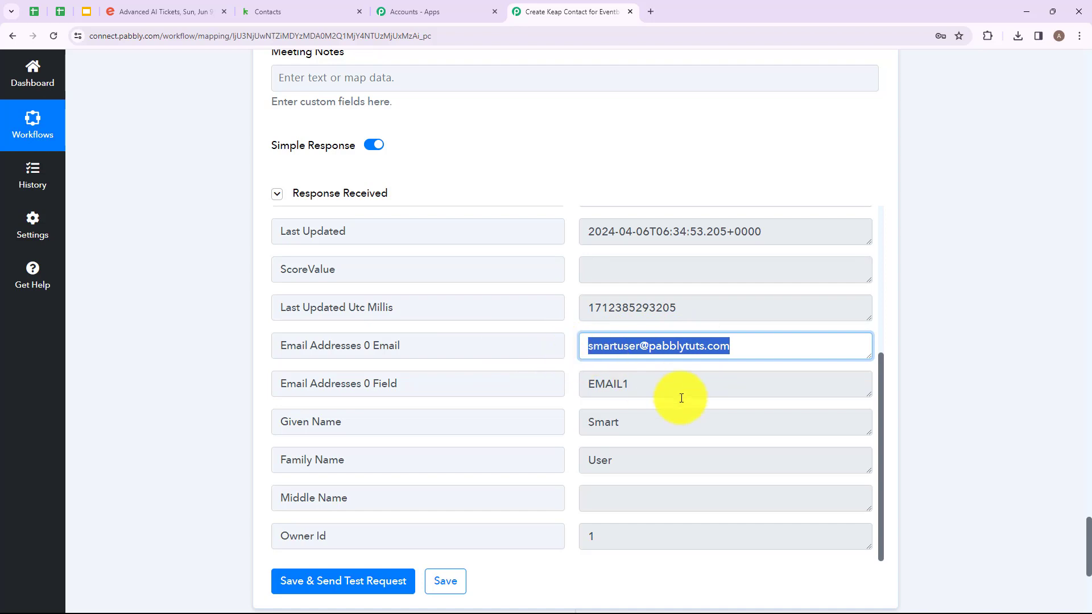
left_click_drag(646, 419, 548, 414)
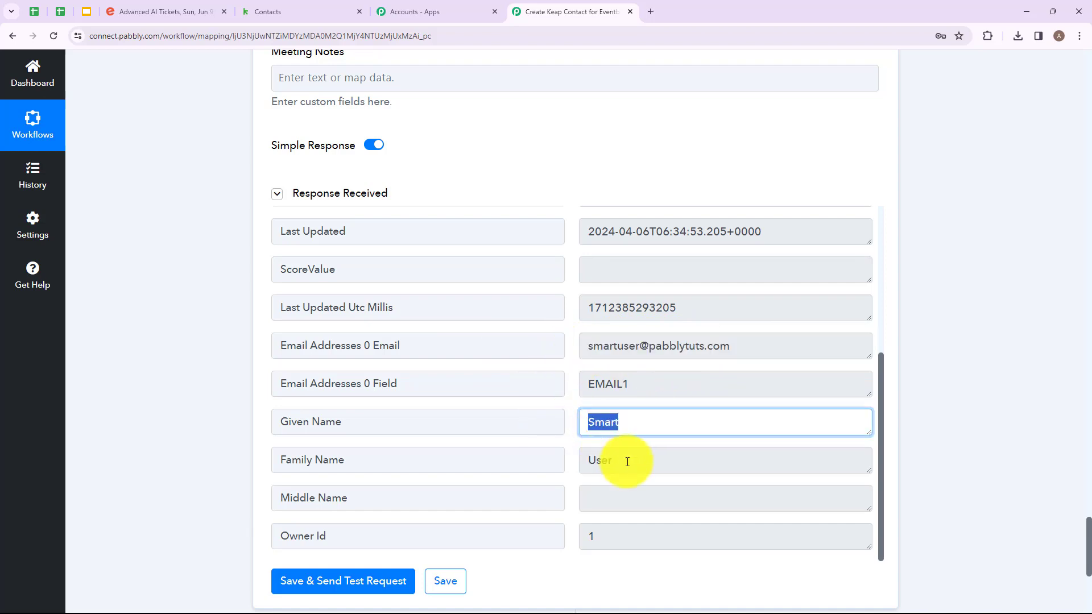
left_click_drag(626, 458, 565, 458)
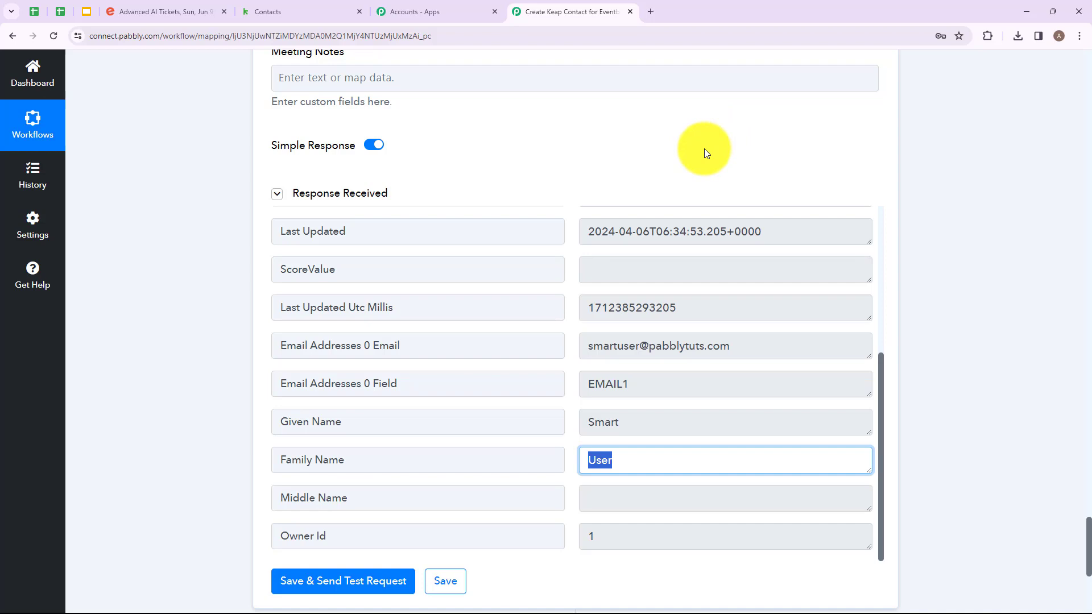
left_click(285, 12)
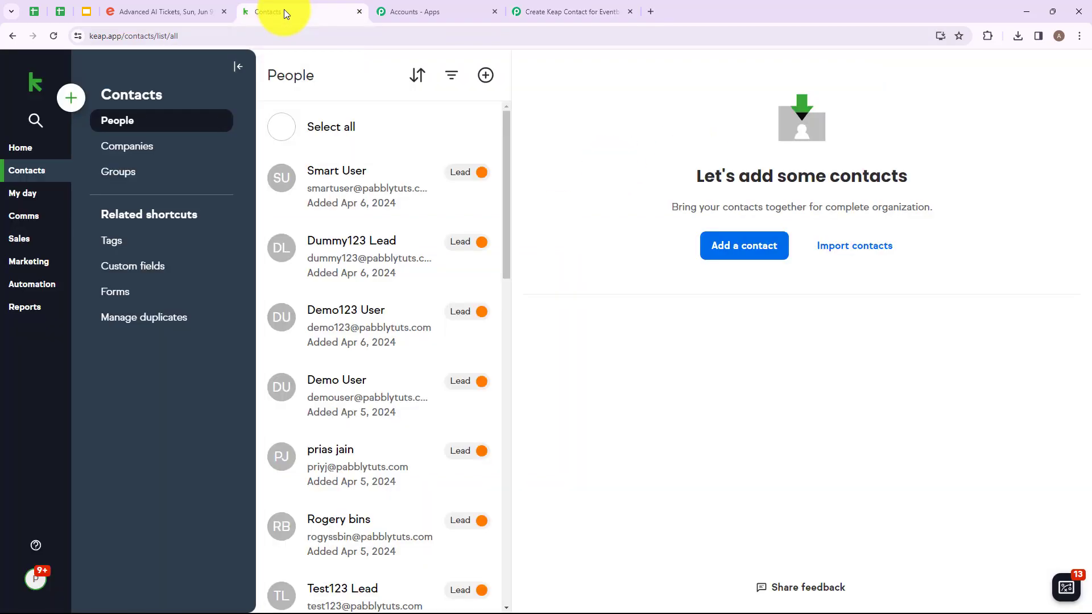
left_click(312, 177)
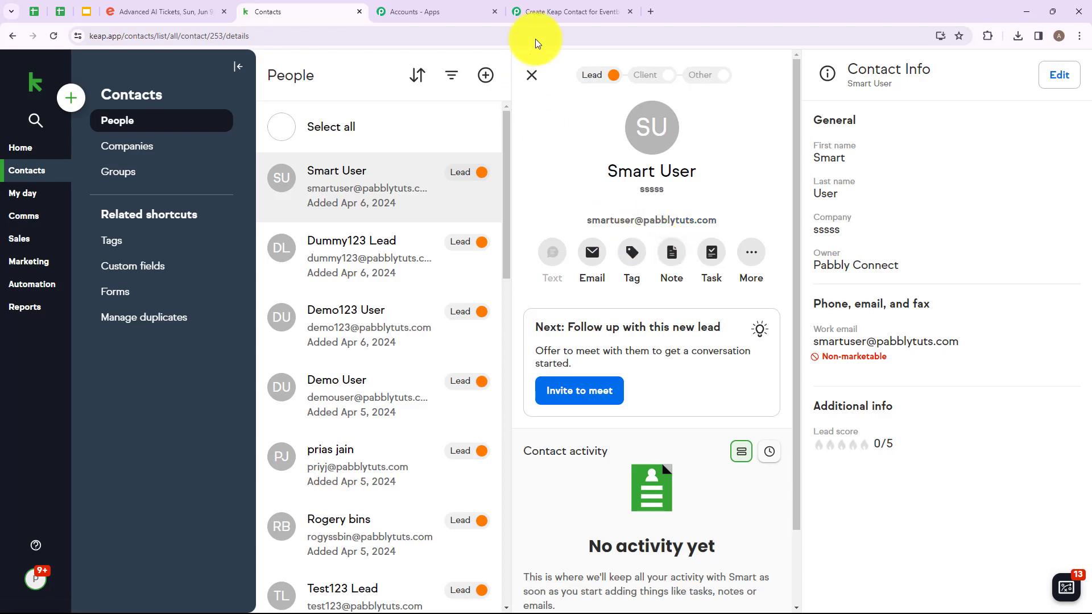
- Return to the Pabbly Connect workflow, collapse the Keap action and review the sequence from the Eventbrite trigger to the Keap step
left_click(550, 11)
scroll(579, 279, "up", 10)
left_click(579, 278)
scroll(602, 267, "up", 7)
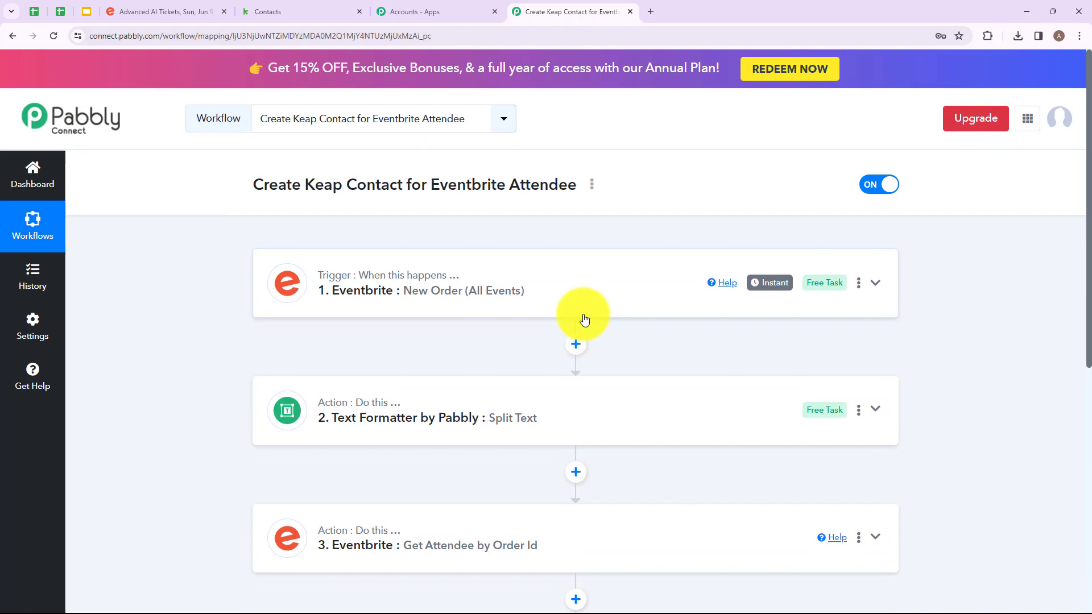
scroll(584, 320, "down", 1)
scroll(585, 320, "down", 2)
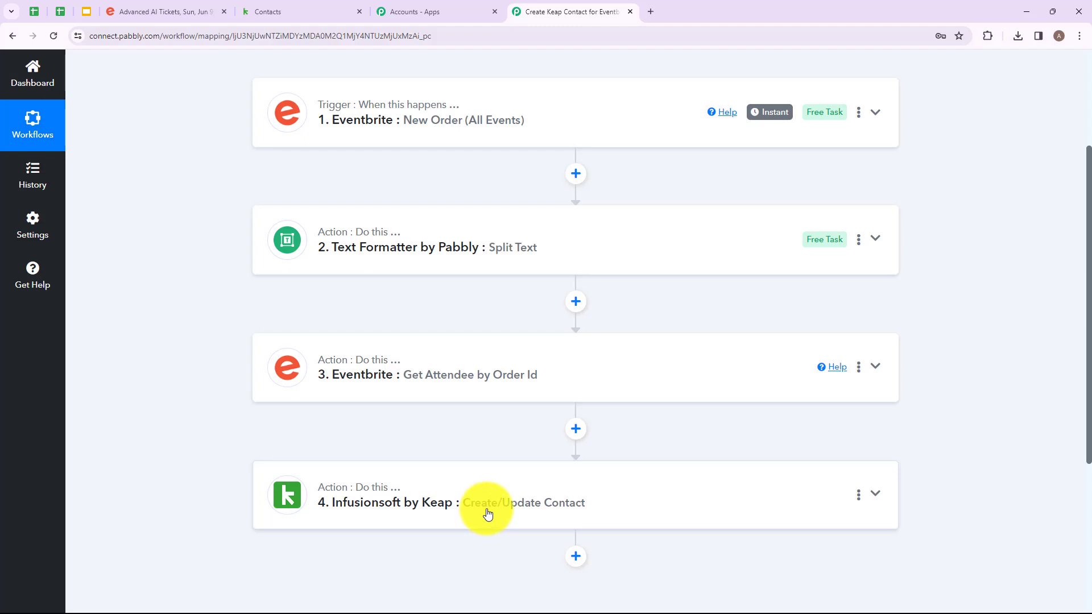
scroll(427, 244, "up", 1)
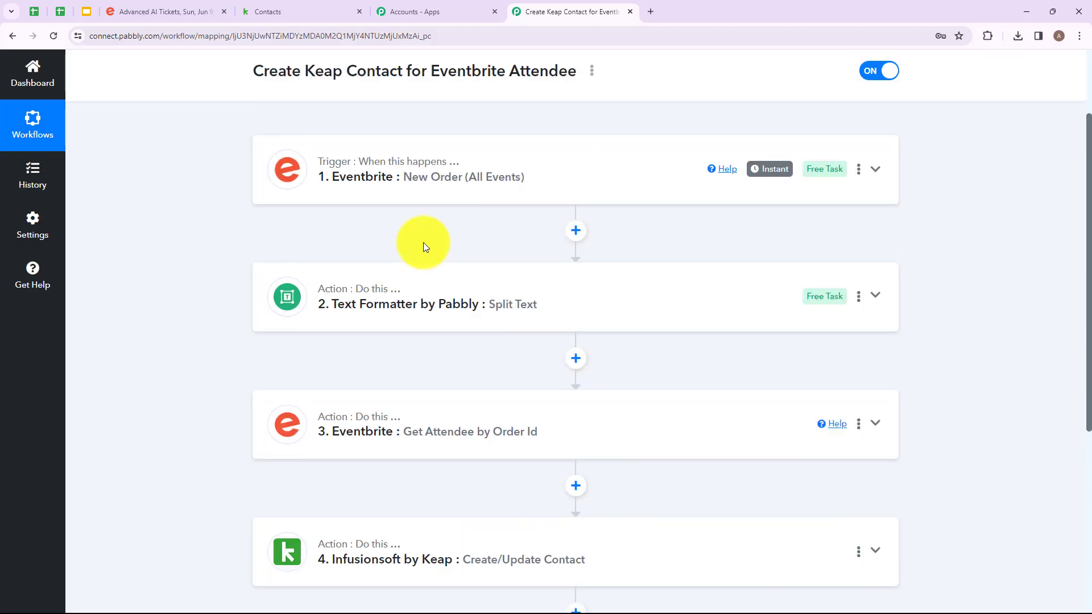